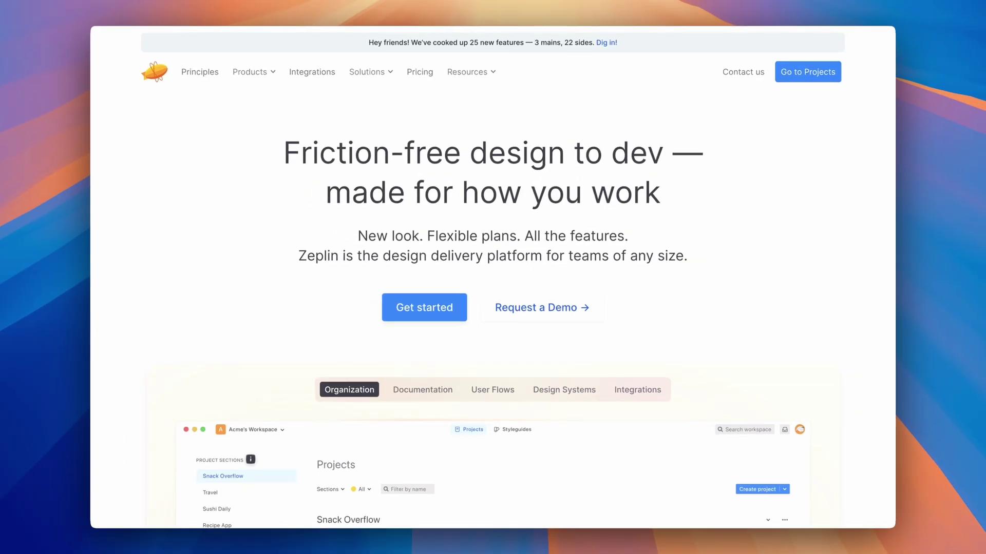
Step: Select all the Airbnb frames in Figma and export them to Zeplin
{"action": "scroll", "coordinate": [493, 287], "scroll_direction": "down", "scroll_amount": 15}
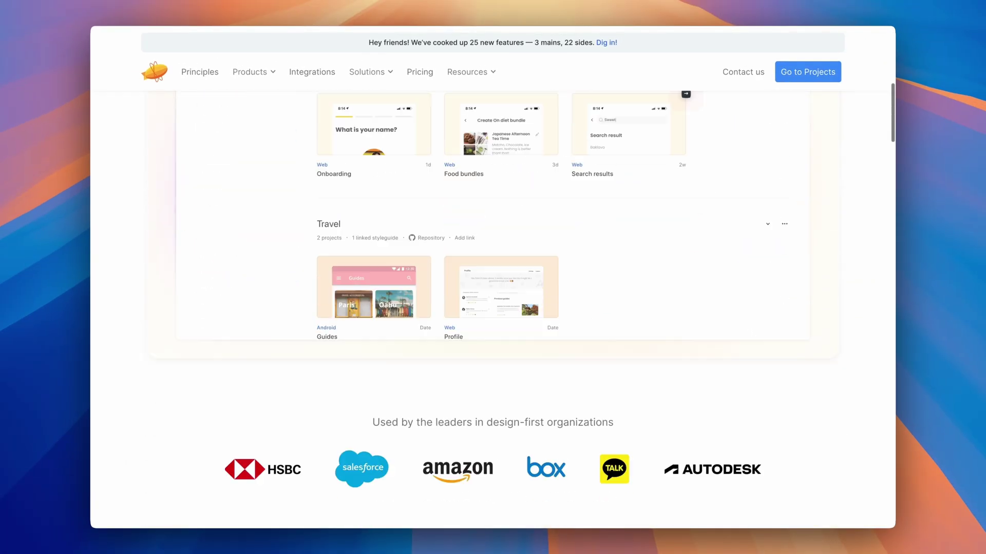
{"action": "scroll", "coordinate": [493, 308], "scroll_direction": "down", "scroll_amount": 15}
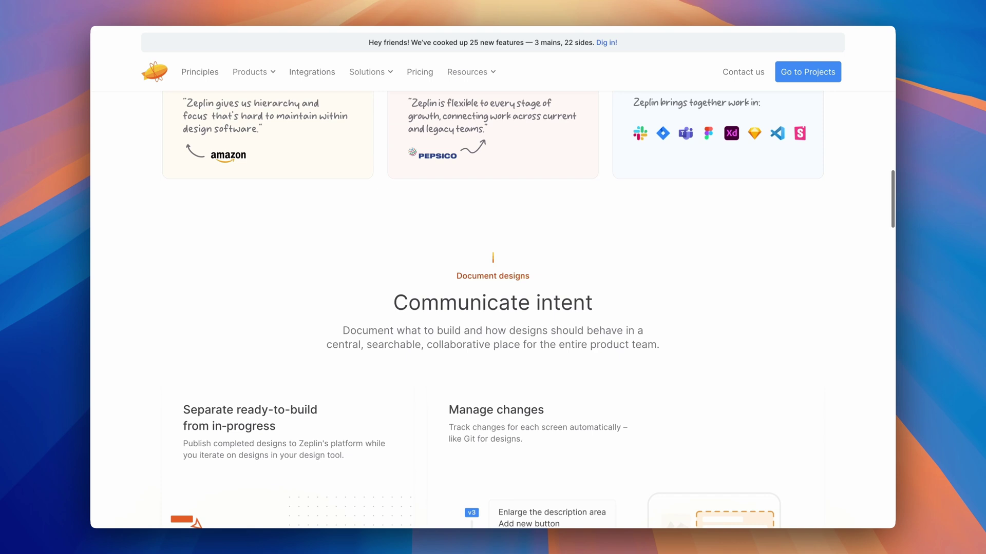
{"action": "scroll", "coordinate": [688, 312], "scroll_direction": "down", "scroll_amount": 2}
{"action": "left_click_drag", "start_coordinate": [172, 110], "coordinate": [798, 468]}
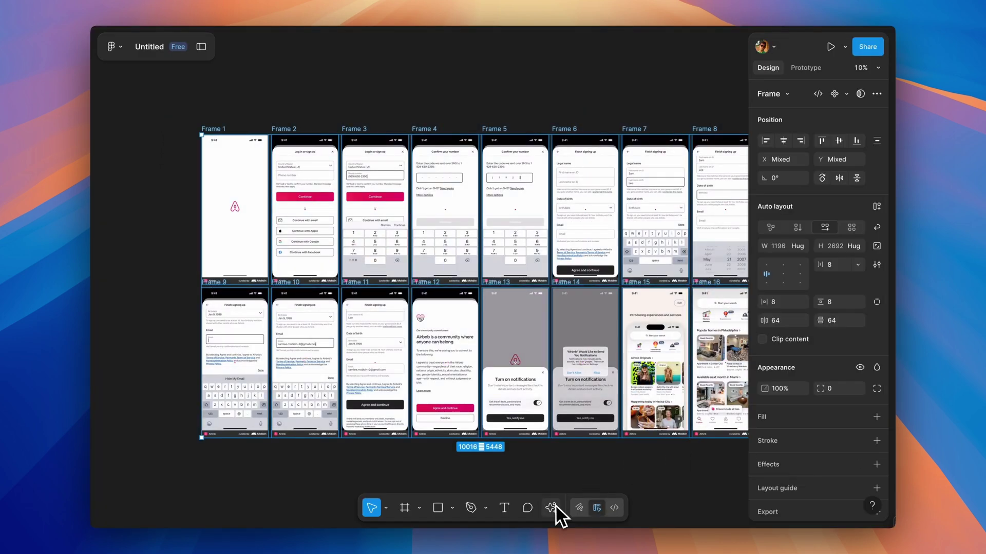
{"action": "left_click", "coordinate": [550, 507]}
{"action": "left_click", "coordinate": [550, 355]}
{"action": "left_click", "coordinate": [635, 246]}
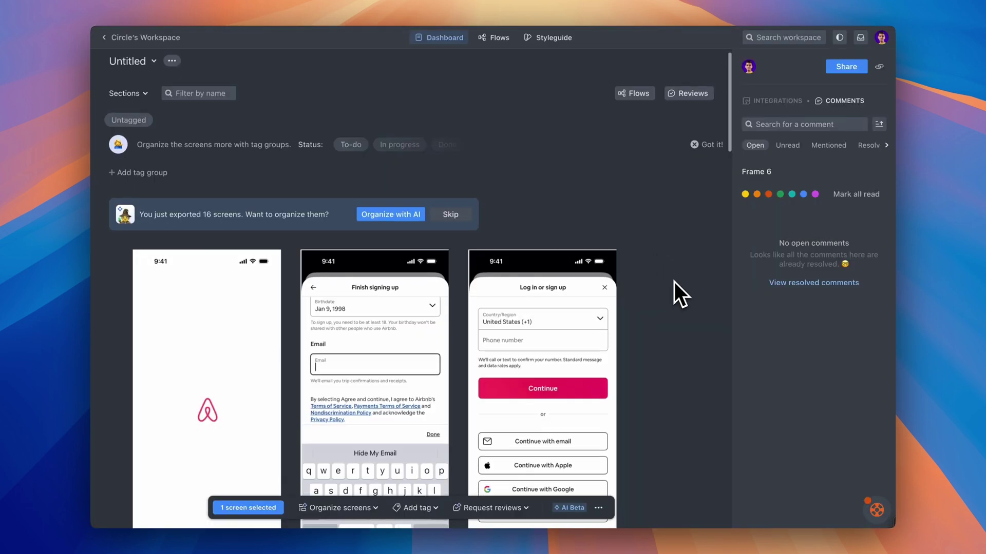
Step: Inspect the 32,5% stat frame's measurements and code, then browse the screen's exportable assets
{"action": "scroll", "coordinate": [640, 264], "scroll_direction": "down", "scroll_amount": 15}
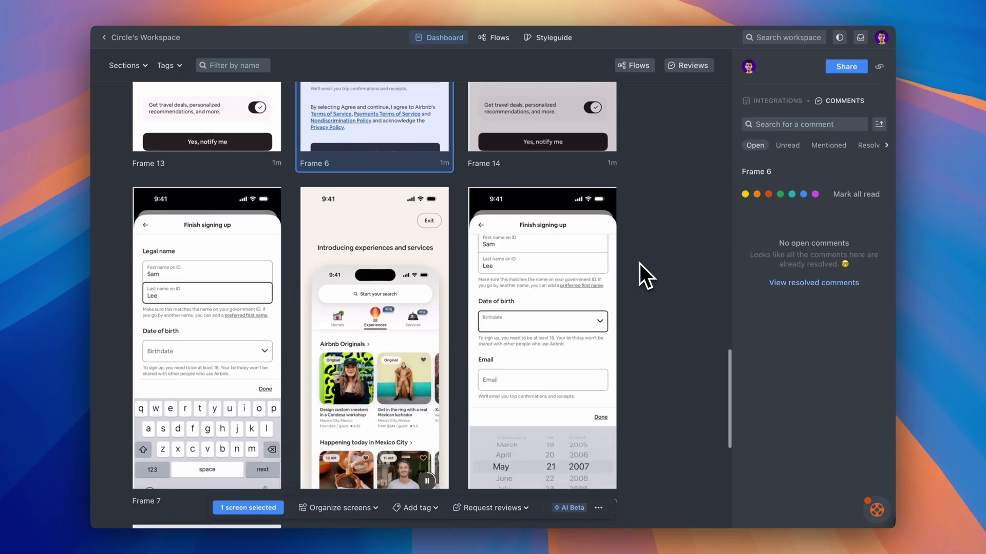
{"action": "scroll", "coordinate": [639, 263], "scroll_direction": "up", "scroll_amount": 2}
{"action": "scroll", "coordinate": [639, 263], "scroll_direction": "up", "scroll_amount": 15}
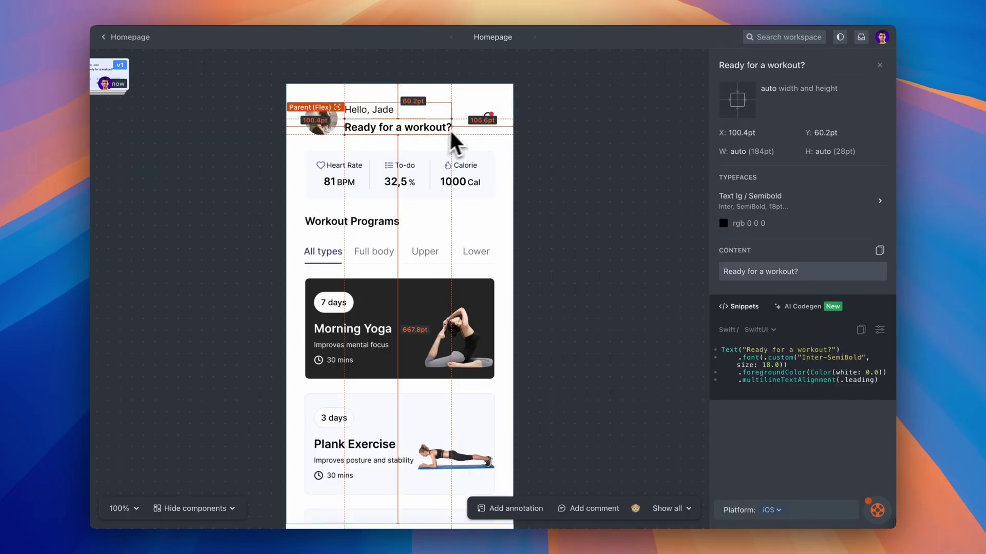
{"action": "left_click", "coordinate": [417, 177]}
{"action": "scroll", "coordinate": [754, 350], "scroll_direction": "down", "scroll_amount": 1}
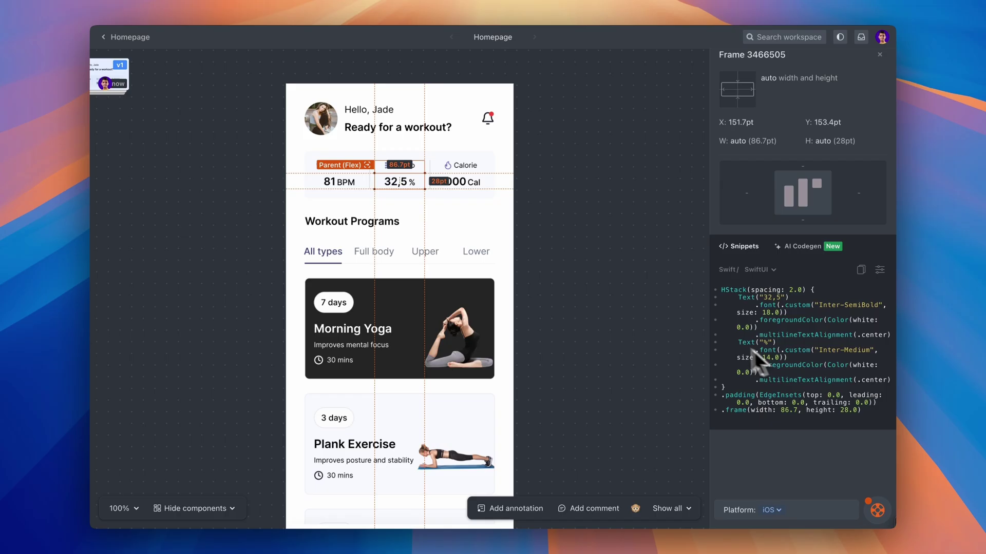
{"action": "left_click", "coordinate": [571, 300]}
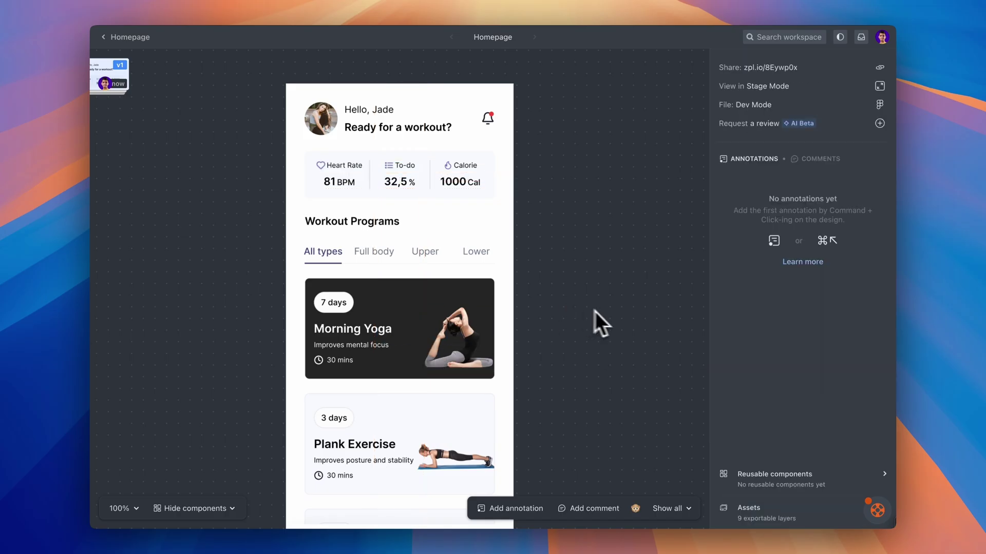
{"action": "left_click", "coordinate": [792, 516]}
{"action": "scroll", "coordinate": [855, 337], "scroll_direction": "down", "scroll_amount": 2}
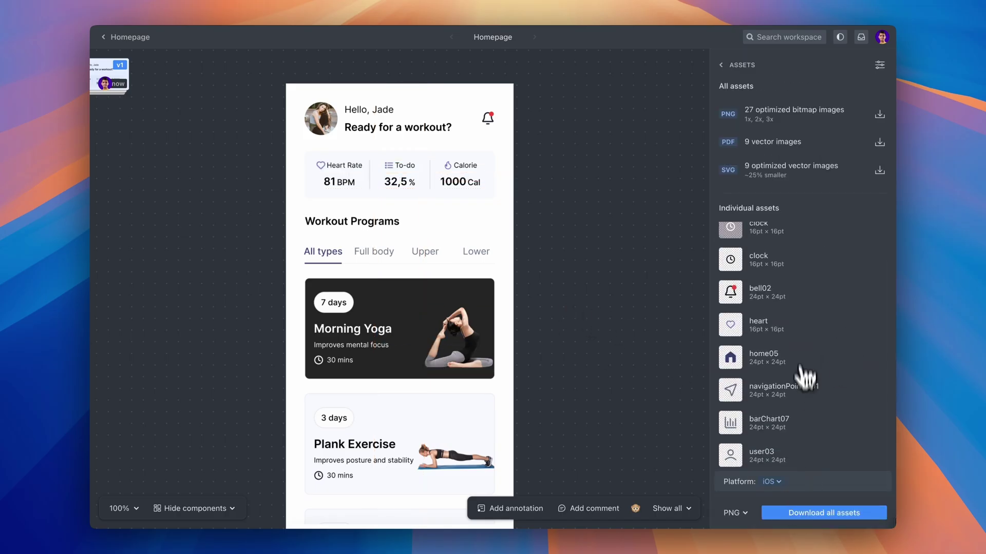
{"action": "scroll", "coordinate": [823, 366], "scroll_direction": "up", "scroll_amount": 2}
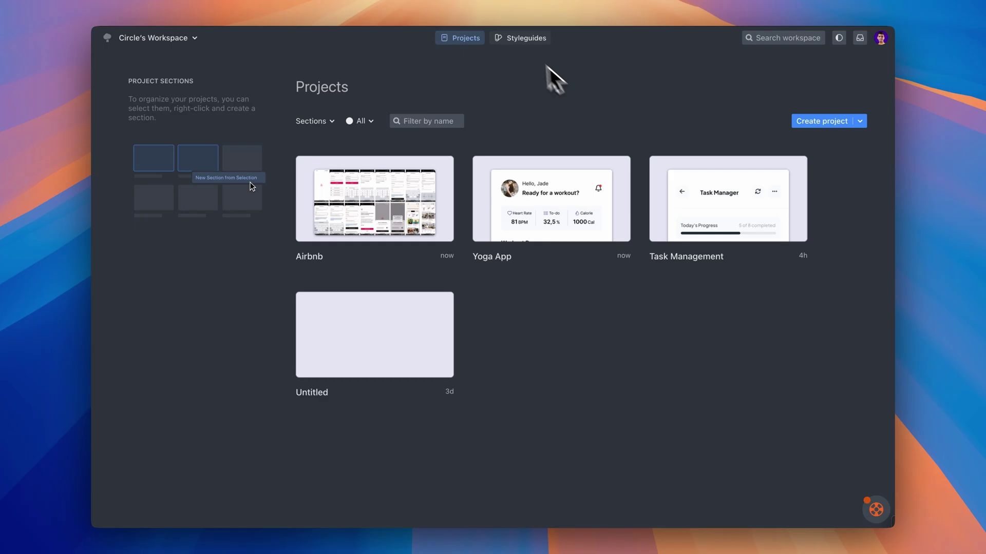
Step: From the workspace styleguides, open Design System and view its Colors, Spacing, then Typography tokens
{"action": "left_click", "coordinate": [523, 39]}
{"action": "left_click", "coordinate": [393, 197]}
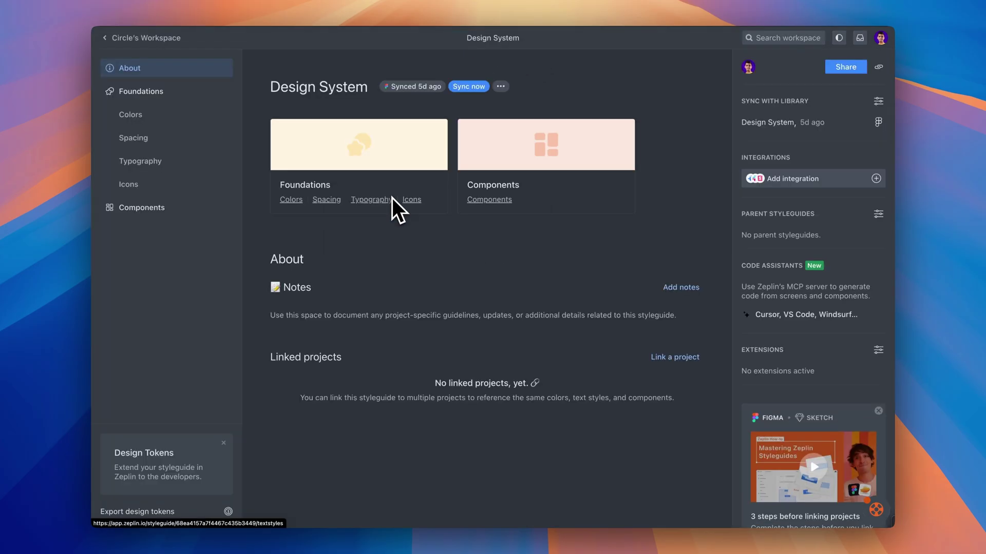
{"action": "left_click", "coordinate": [164, 117]}
{"action": "scroll", "coordinate": [462, 247], "scroll_direction": "down", "scroll_amount": 15}
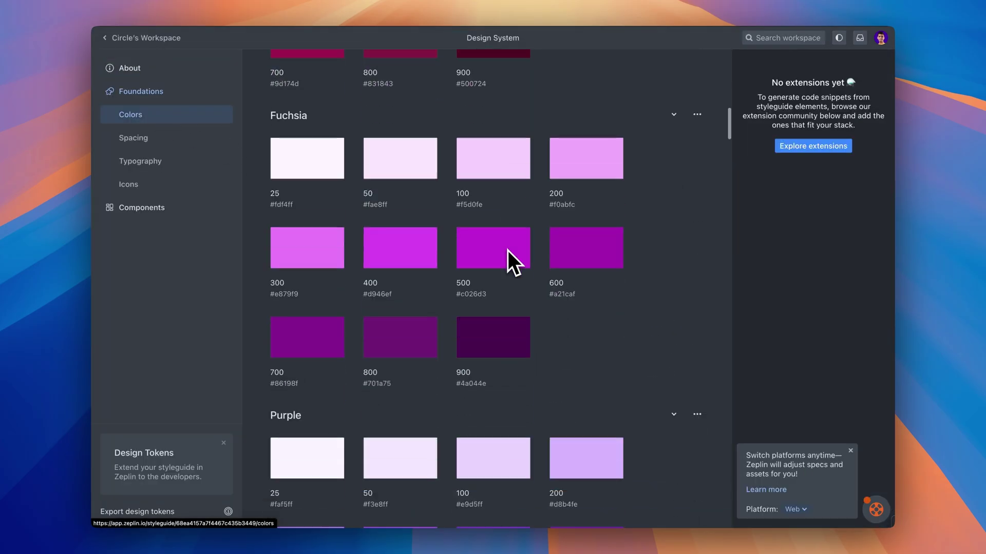
{"action": "left_click", "coordinate": [177, 138]}
{"action": "left_click", "coordinate": [188, 162]}
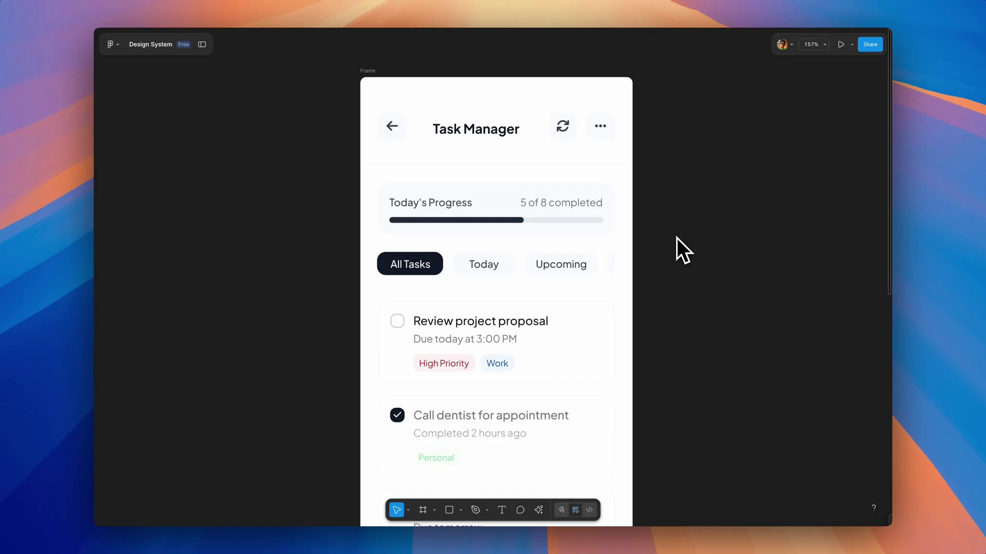
{"action": "scroll", "coordinate": [677, 238], "scroll_direction": "down", "scroll_amount": 10}
{"action": "scroll", "coordinate": [676, 238], "scroll_direction": "down", "scroll_amount": 6}
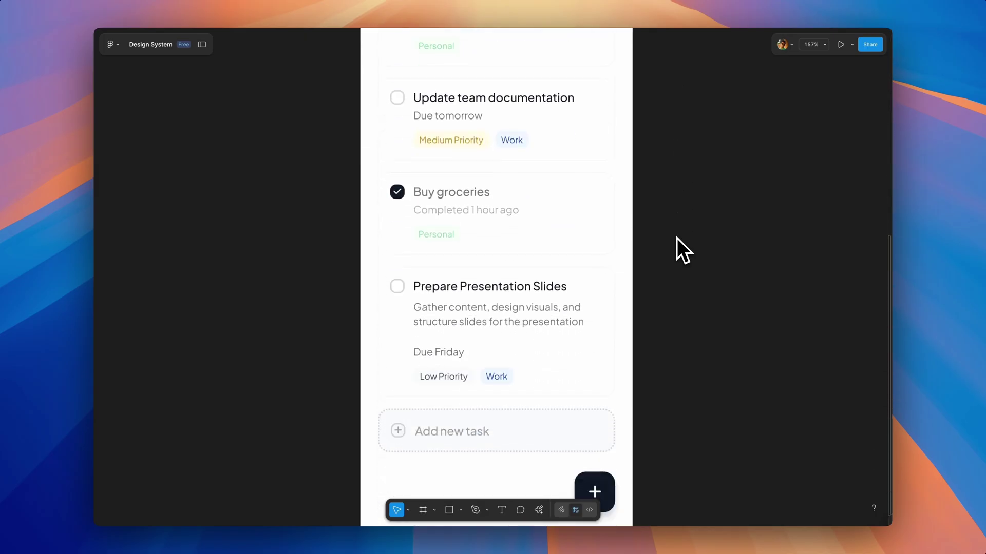
{"action": "scroll", "coordinate": [676, 238], "scroll_direction": "down", "scroll_amount": 5, "text": "ctrl"}
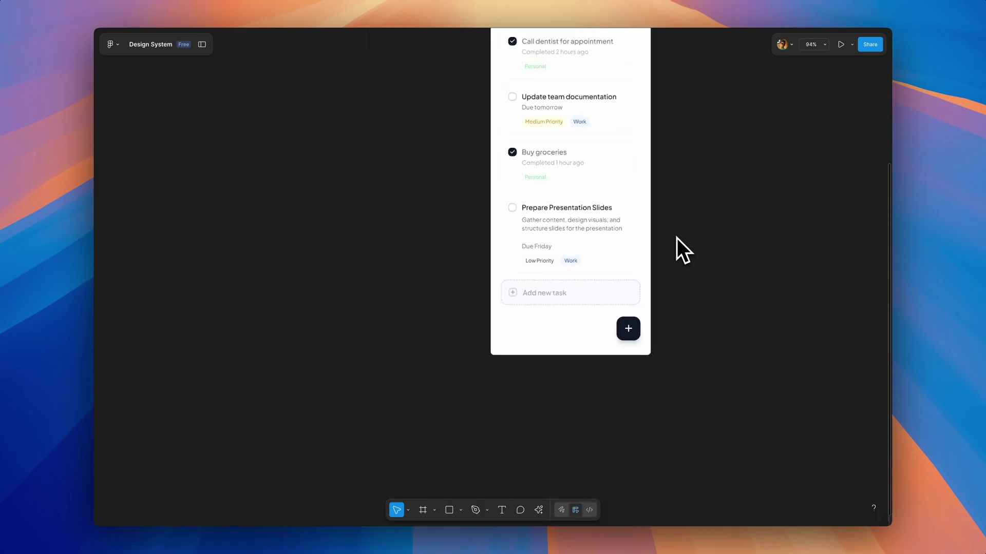
{"action": "scroll", "coordinate": [676, 238], "scroll_direction": "up", "scroll_amount": 5}
{"action": "scroll", "coordinate": [677, 238], "scroll_direction": "right", "scroll_amount": 3}
{"action": "scroll", "coordinate": [677, 239], "scroll_direction": "up", "scroll_amount": 2}
{"action": "scroll", "coordinate": [677, 239], "scroll_direction": "right", "scroll_amount": 2}
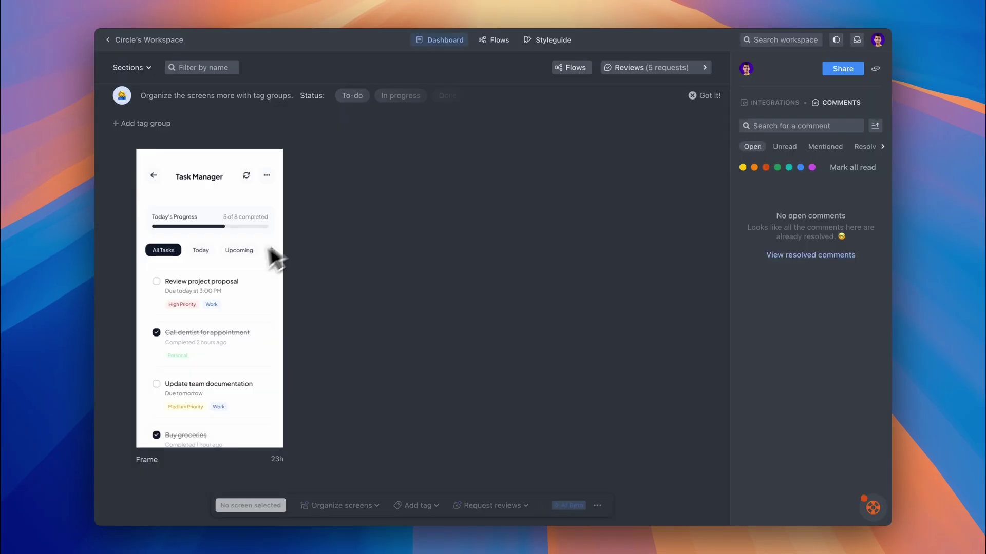
Step: Open the Task Manager screen and re-export its frame through the Zeplin plugin
{"action": "left_click", "coordinate": [250, 265]}
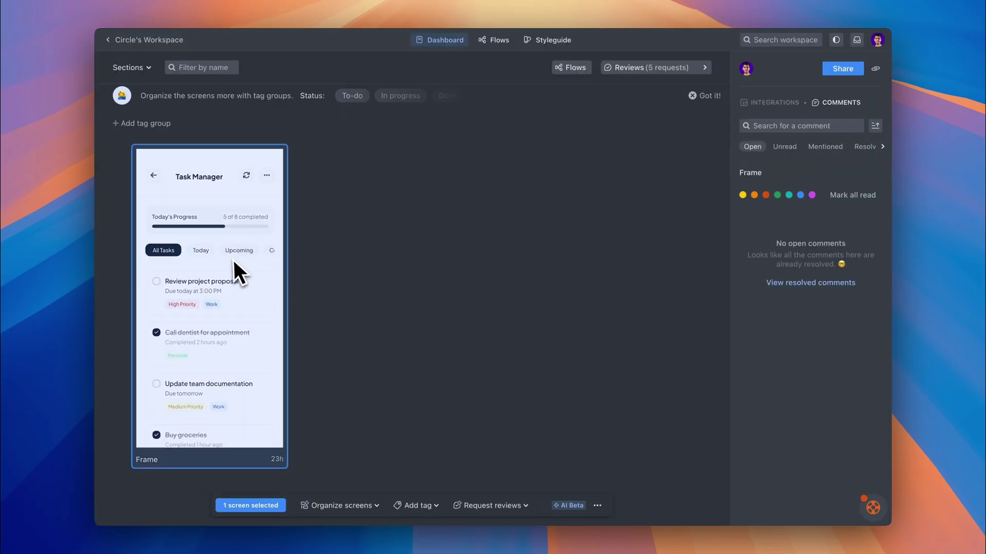
{"action": "double_click", "coordinate": [237, 263]}
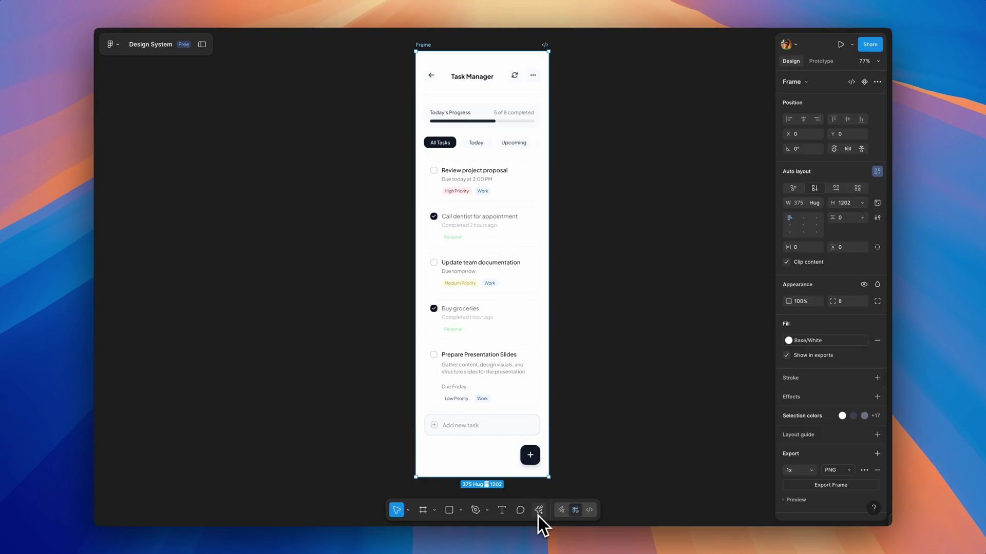
{"action": "left_click", "coordinate": [538, 509]}
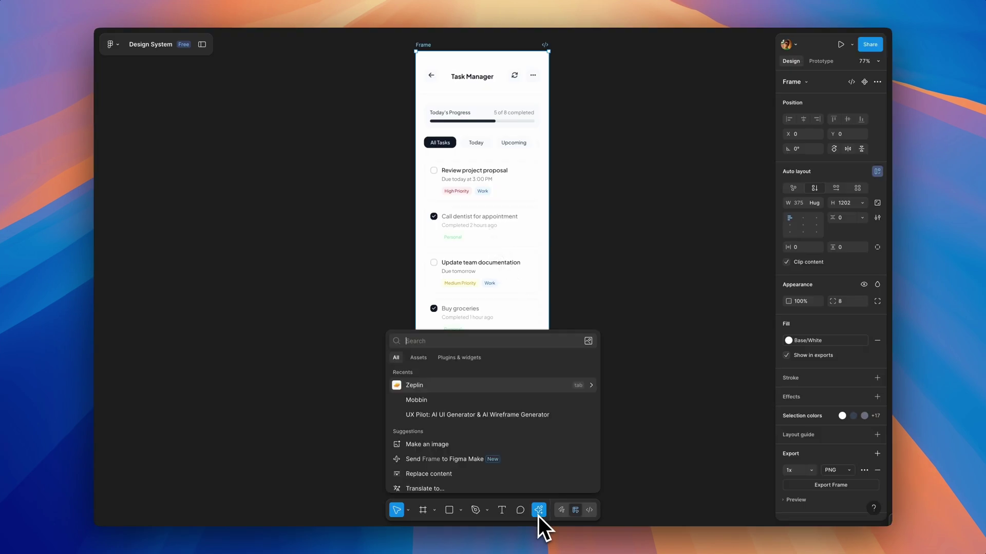
{"action": "left_click", "coordinate": [528, 399]}
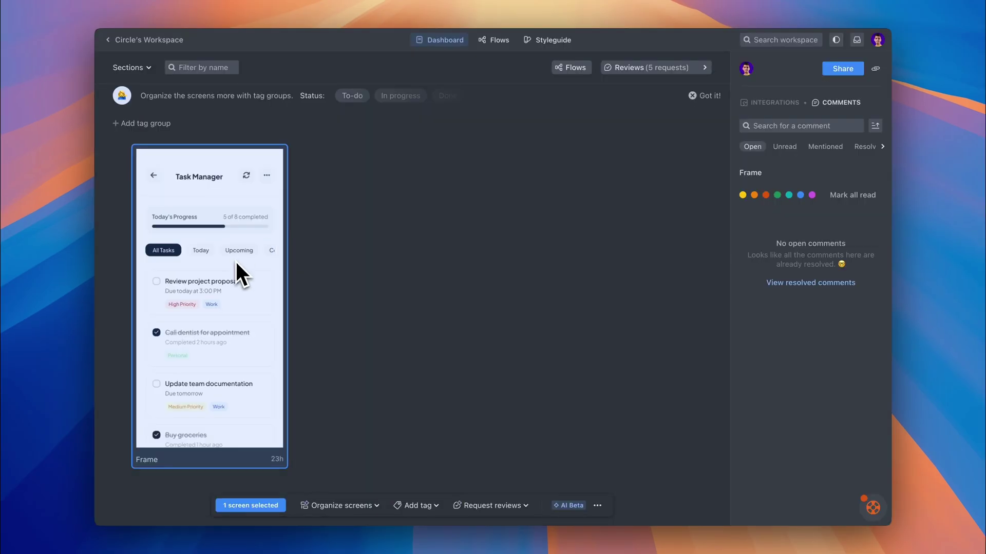
Step: Inspect the updated Task Manager title's styles and CSS, then return to the dashboard
{"action": "double_click", "coordinate": [236, 260]}
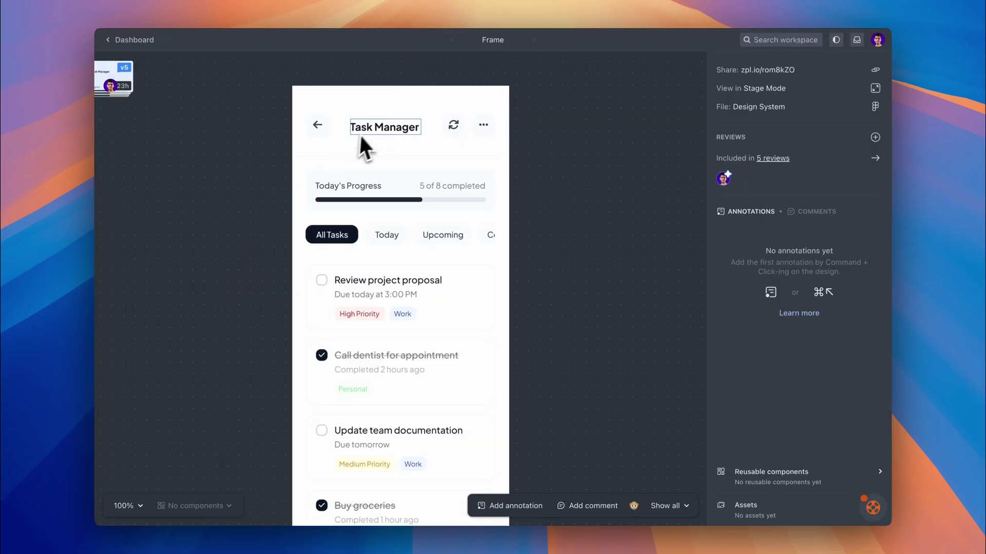
{"action": "left_click", "coordinate": [398, 131]}
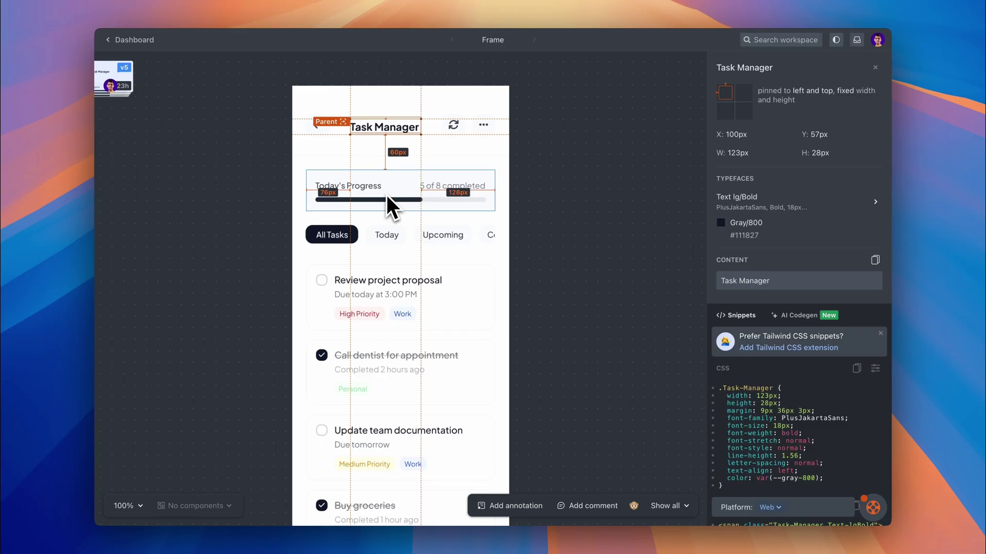
{"action": "scroll", "coordinate": [796, 406], "scroll_direction": "down", "scroll_amount": 3}
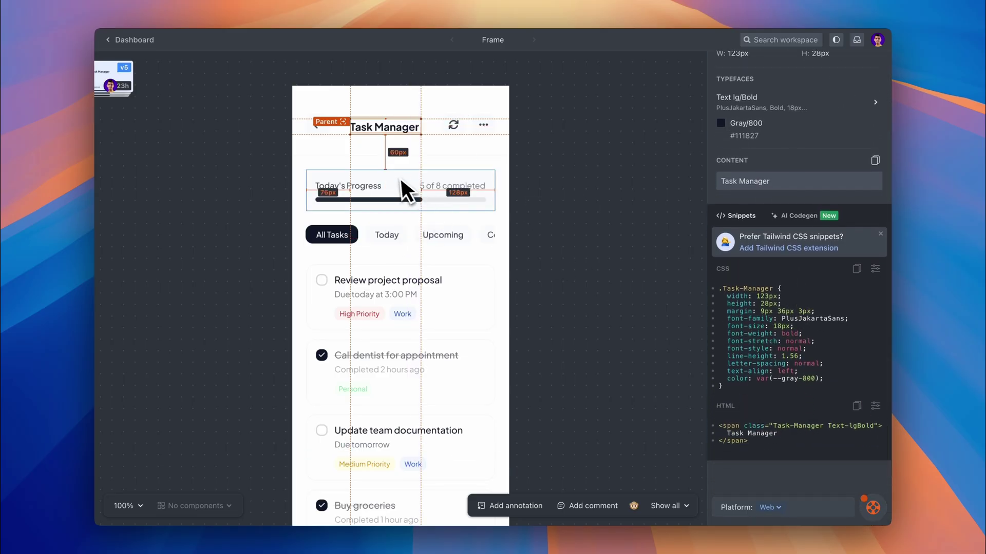
{"action": "key", "text": "Escape"}
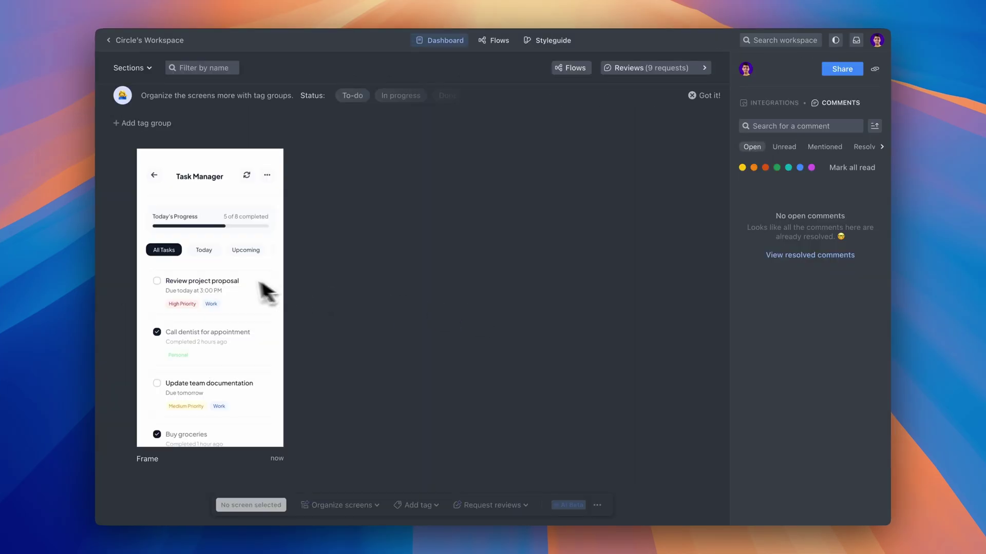
Step: Run an AI design review on Task Manager with all seven focus areas, Spelling through Component use
{"action": "left_click", "coordinate": [234, 276]}
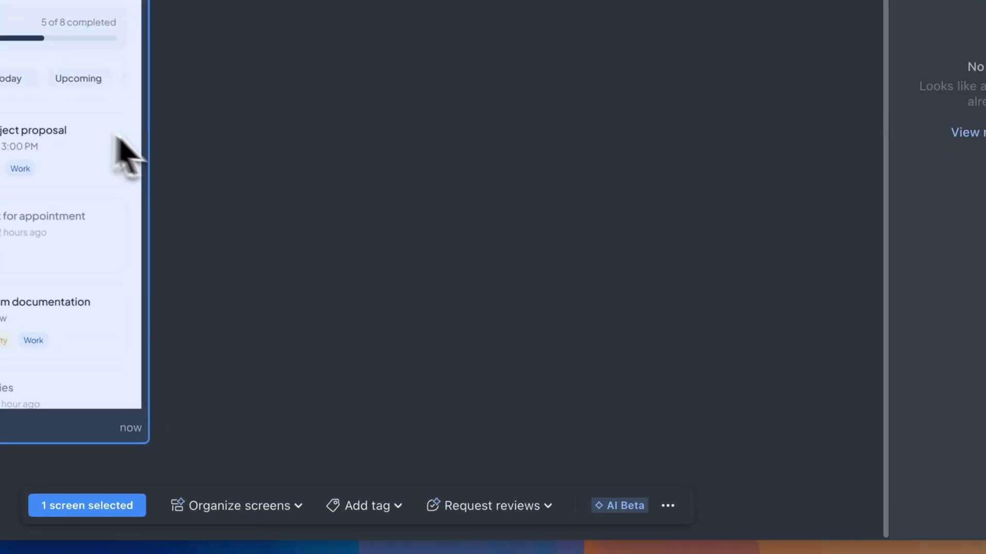
{"action": "left_click", "coordinate": [497, 515]}
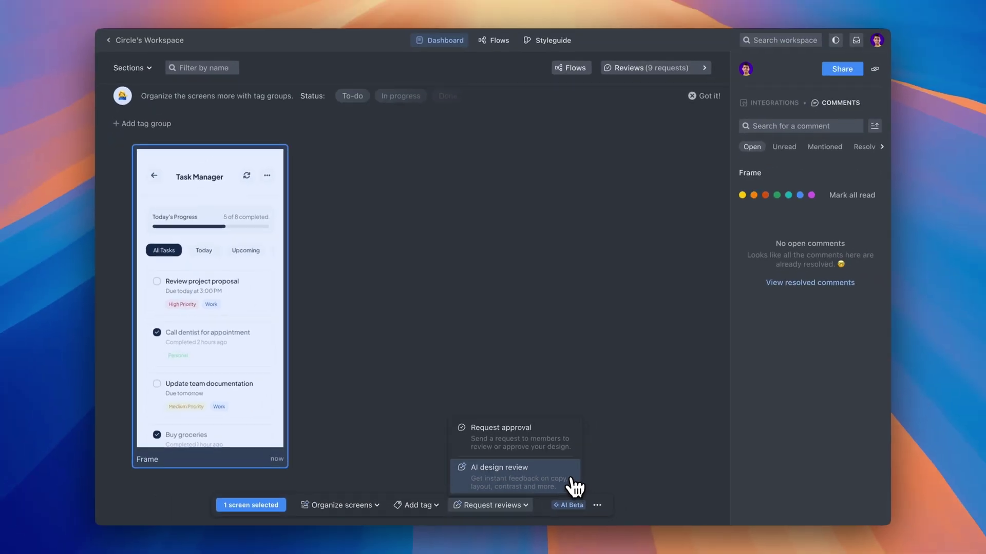
{"action": "left_click", "coordinate": [574, 487]}
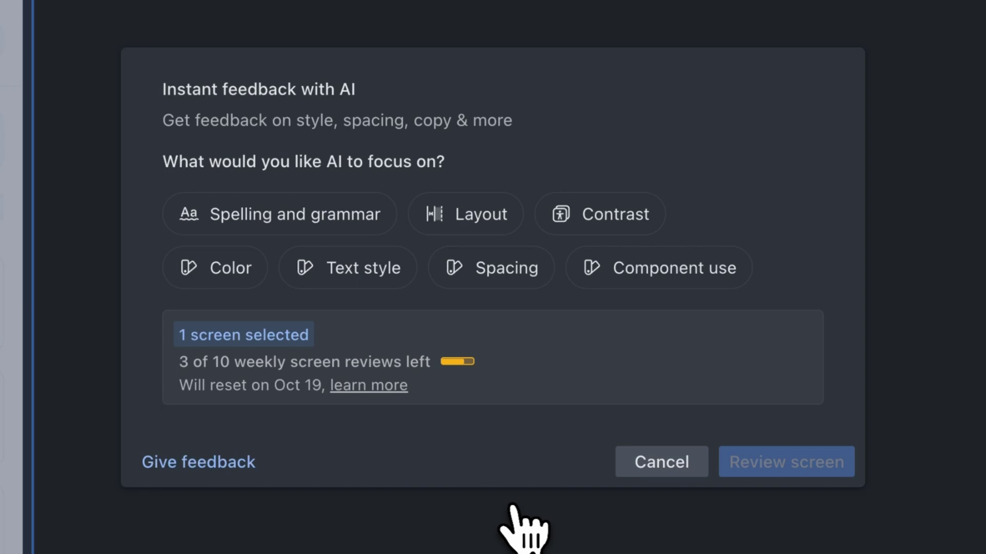
{"action": "left_click", "coordinate": [267, 224]}
{"action": "left_click", "coordinate": [454, 226]}
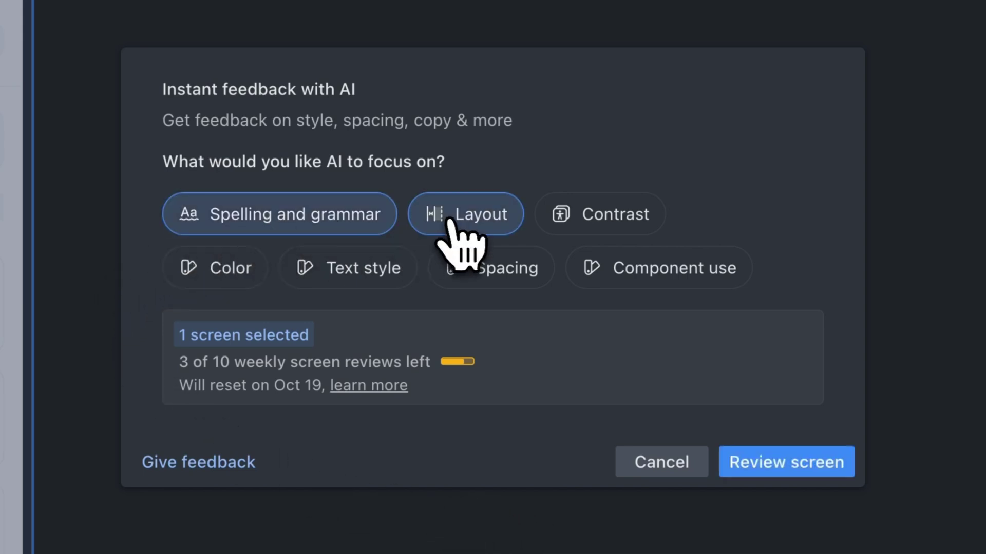
{"action": "left_click", "coordinate": [560, 223]}
{"action": "left_click", "coordinate": [228, 272]}
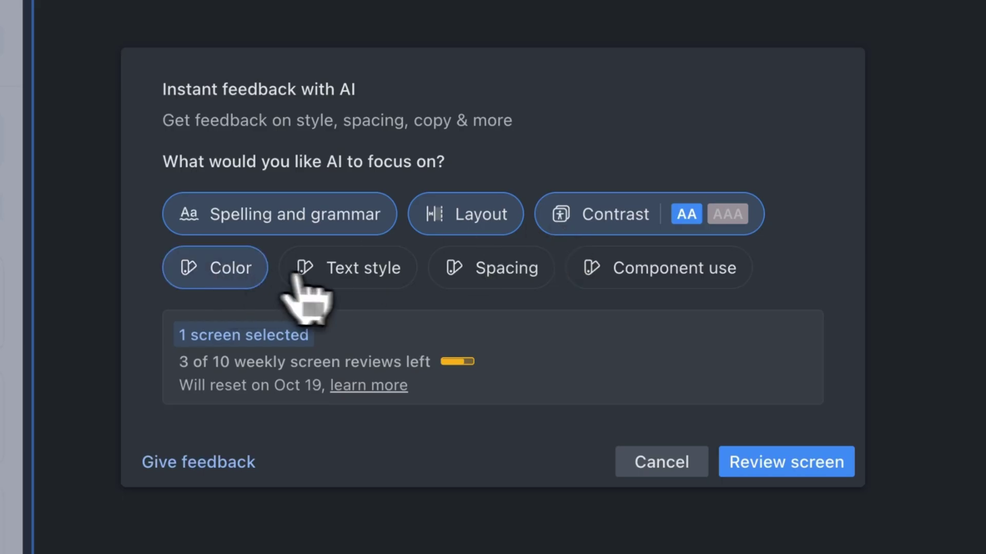
{"action": "left_click", "coordinate": [345, 275]}
{"action": "left_click", "coordinate": [505, 283]}
{"action": "left_click", "coordinate": [624, 279]}
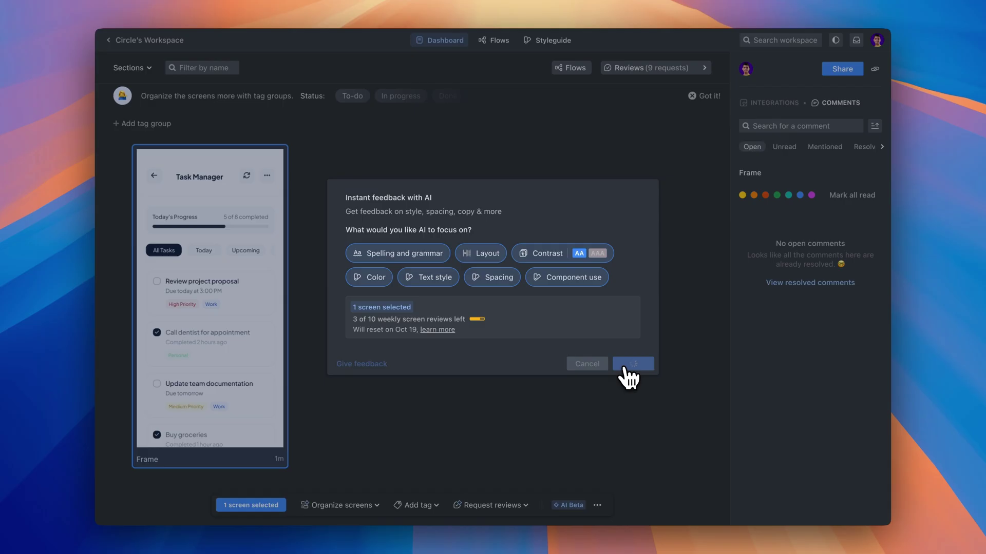
{"action": "left_click", "coordinate": [765, 462]}
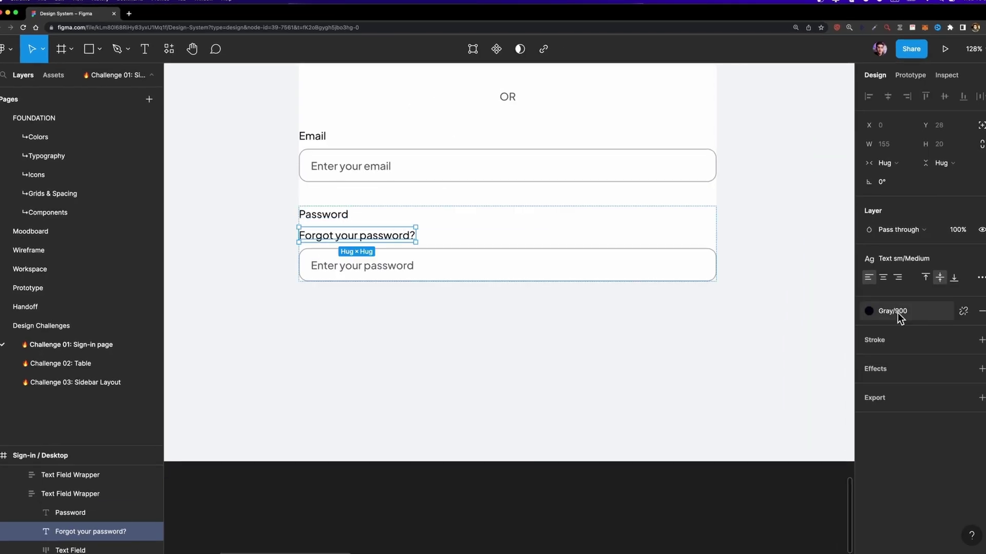
Step: Wrap Password and its link in a horizontal, fill-width auto layout named 'Lable and link'
{"action": "scroll", "coordinate": [328, 243], "scroll_direction": "up", "scroll_amount": 3}
{"action": "key", "text": "shift+a"}
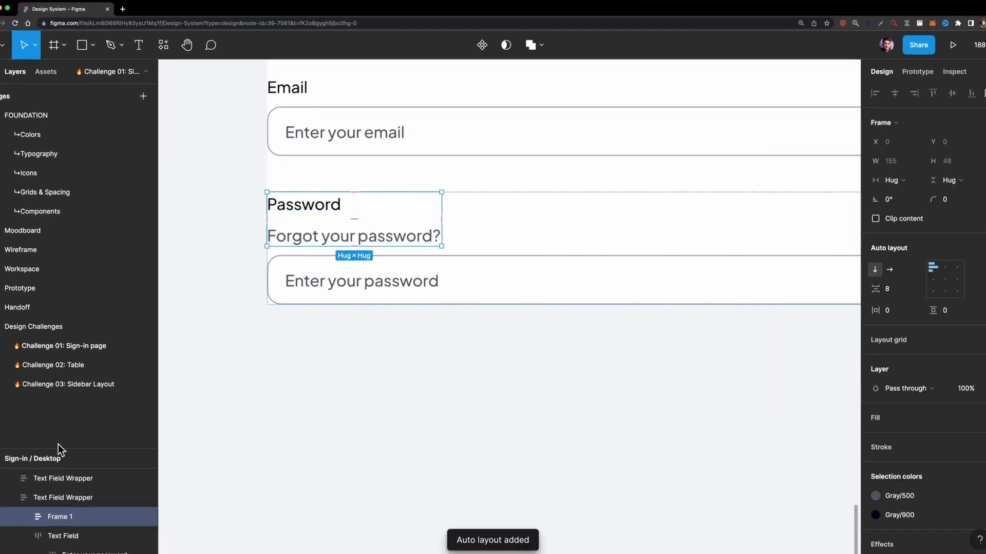
{"action": "key", "text": "super+r"}
{"action": "type", "text": "Lable and link"}
{"action": "key", "text": "Return"}
{"action": "left_click", "coordinate": [895, 267]}
{"action": "scroll", "coordinate": [594, 307], "scroll_direction": "down", "scroll_amount": 2}
{"action": "scroll", "coordinate": [595, 308], "scroll_direction": "right", "scroll_amount": 3}
{"action": "left_click", "coordinate": [858, 271]}
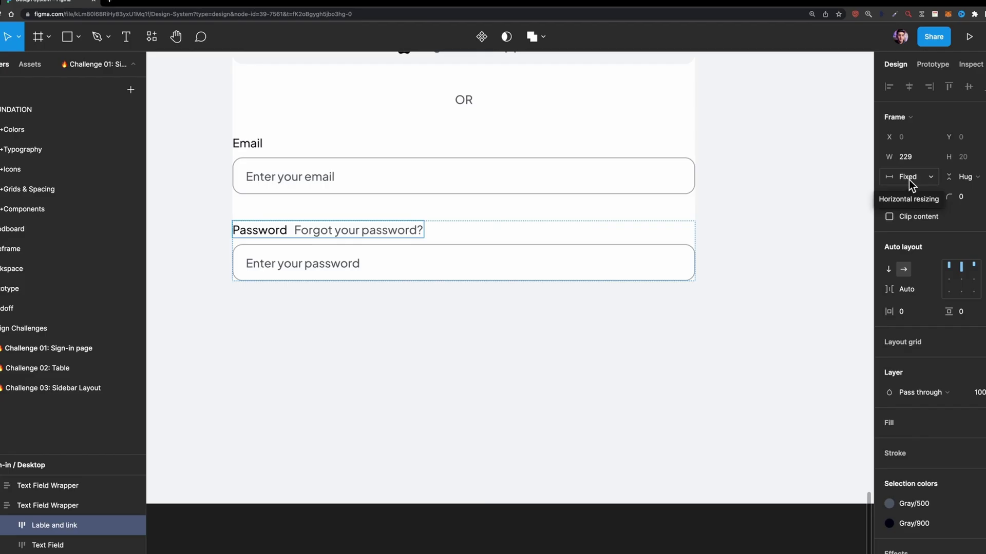
{"action": "left_click", "coordinate": [904, 178]}
{"action": "left_click", "coordinate": [873, 208]}
Step: Inspect the Forgot your password? link, the email and password field groups, and the Apple button
{"action": "left_click", "coordinate": [642, 236]}
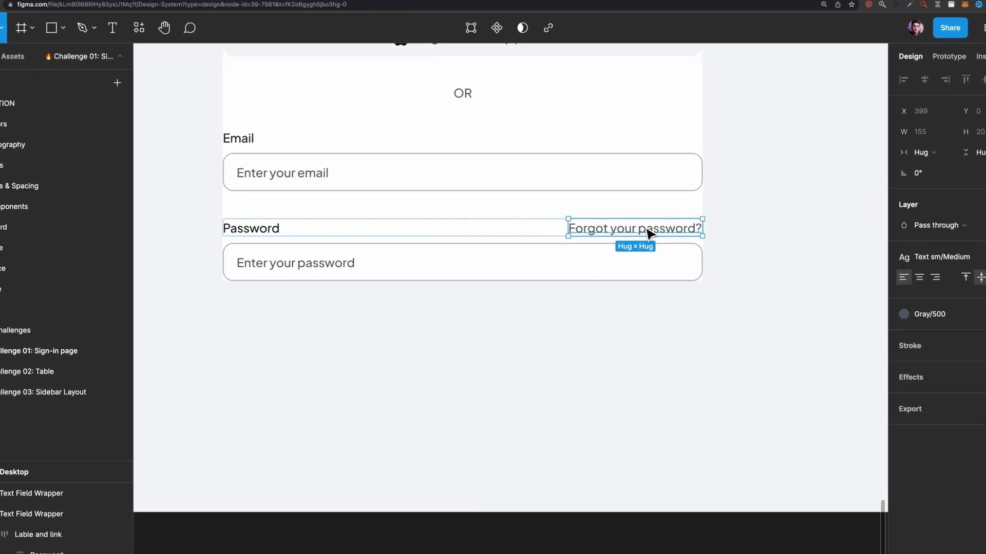
{"action": "scroll", "coordinate": [355, 330], "scroll_direction": "down", "scroll_amount": 3}
{"action": "left_click", "coordinate": [35, 491]}
{"action": "left_click", "coordinate": [35, 512], "text": "shift"}
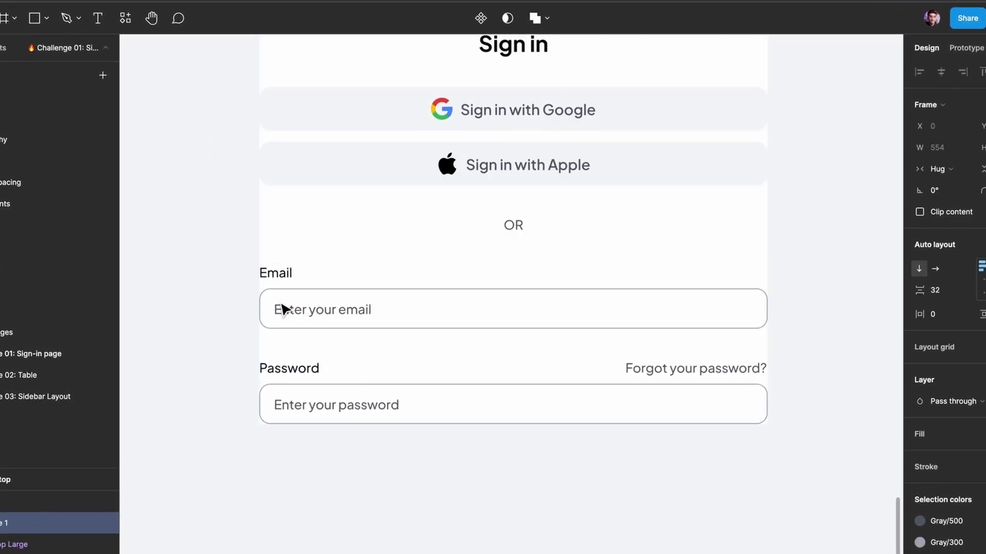
{"action": "left_click", "coordinate": [610, 484]}
{"action": "scroll", "coordinate": [609, 484], "scroll_direction": "down", "scroll_amount": 4}
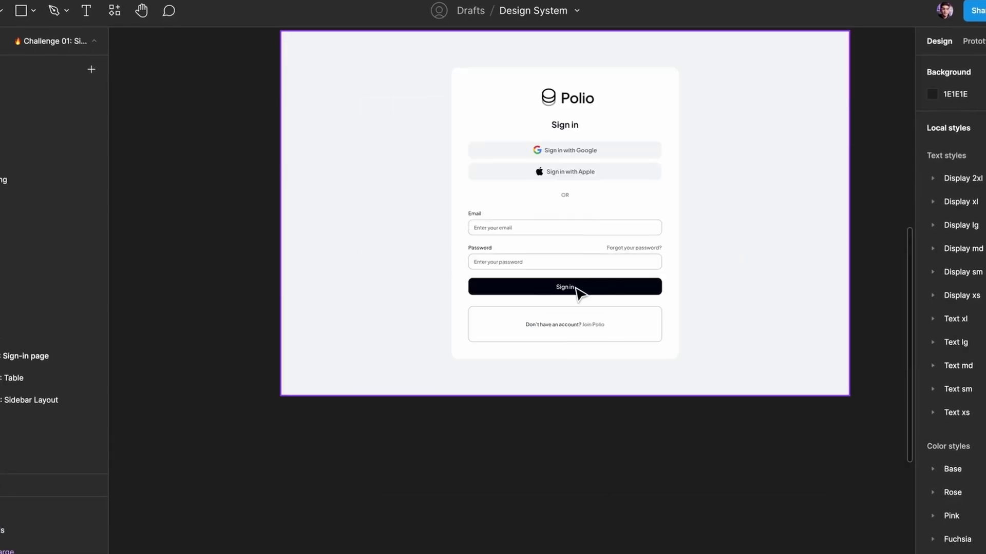
{"action": "scroll", "coordinate": [575, 293], "scroll_direction": "up", "scroll_amount": 5}
{"action": "left_click", "coordinate": [561, 272]}
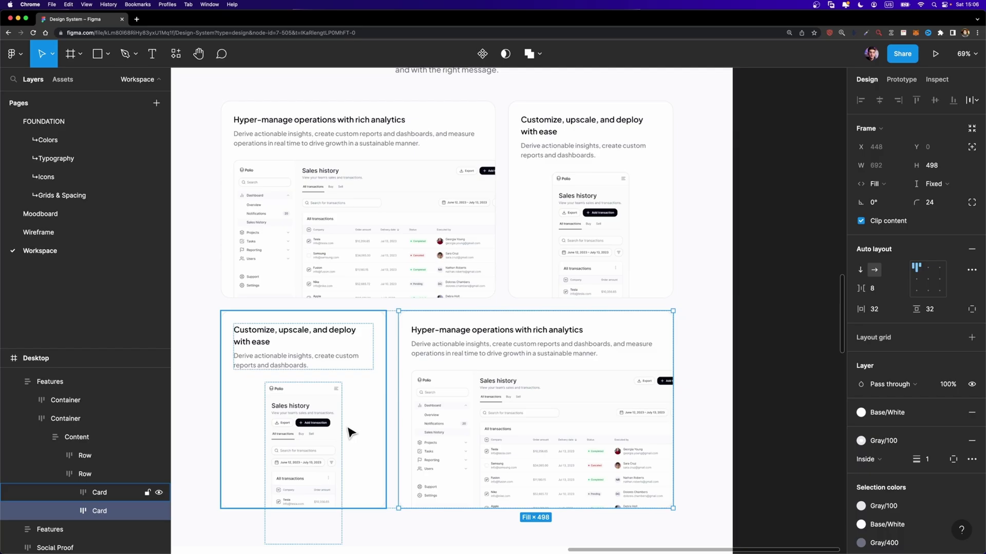
Step: Crop the phone image fill so the screenshot sits about 280 px higher
{"action": "scroll", "coordinate": [348, 484], "scroll_direction": "up", "scroll_amount": 5}
{"action": "double_click", "coordinate": [292, 406]}
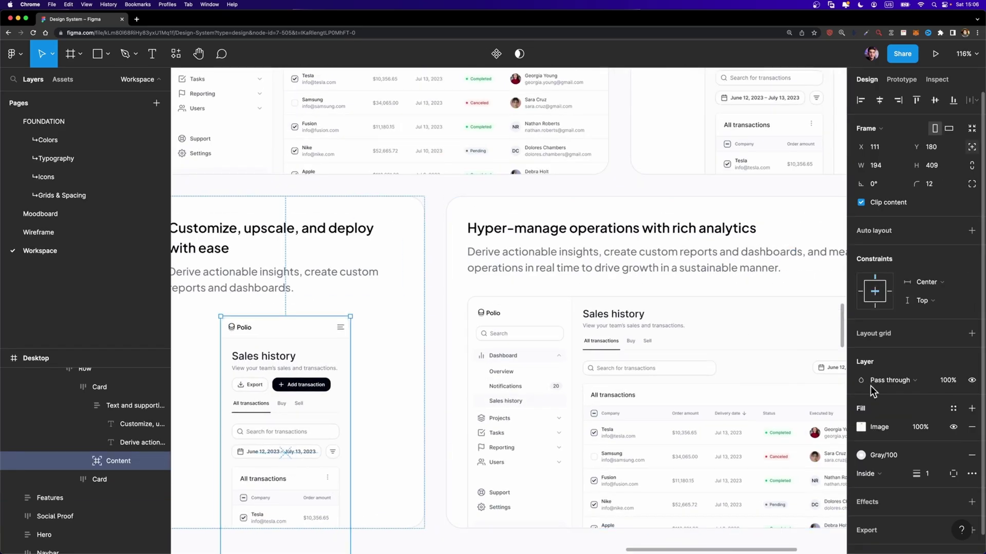
{"action": "left_click", "coordinate": [861, 427]}
{"action": "left_click_drag", "start_coordinate": [282, 412], "coordinate": [276, 272]}
{"action": "key", "text": "Escape"}
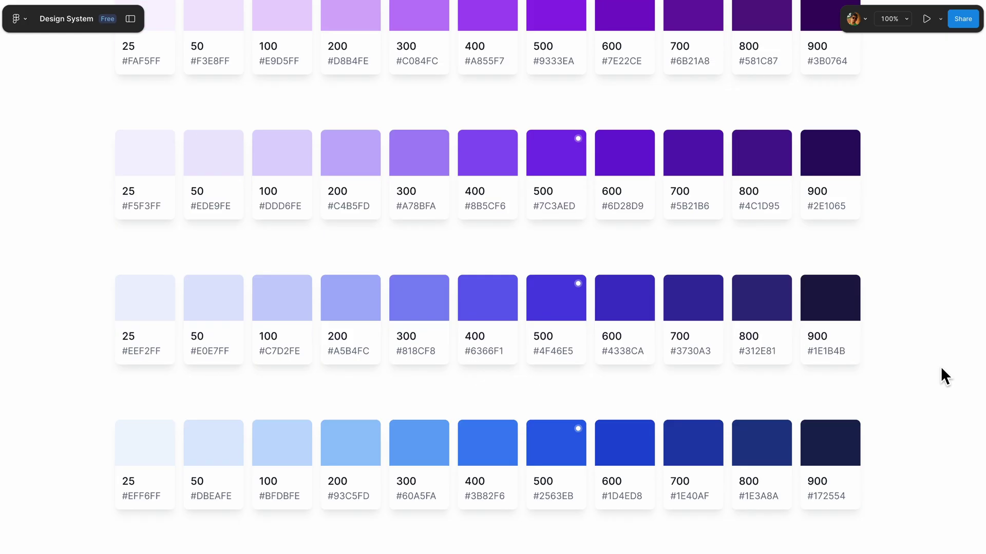
{"action": "scroll", "coordinate": [941, 366], "scroll_direction": "down", "scroll_amount": 5}
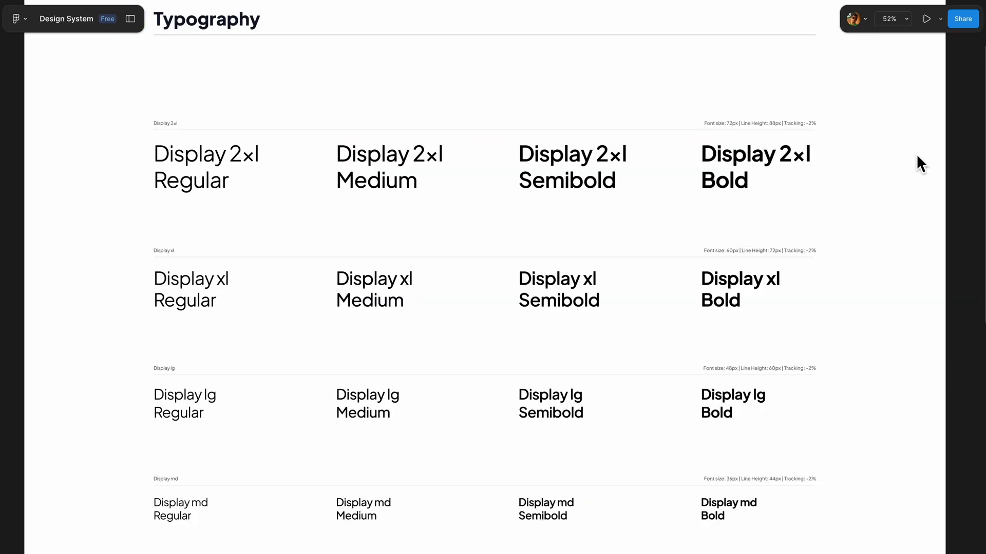
{"action": "scroll", "coordinate": [916, 153], "scroll_direction": "down", "scroll_amount": 1}
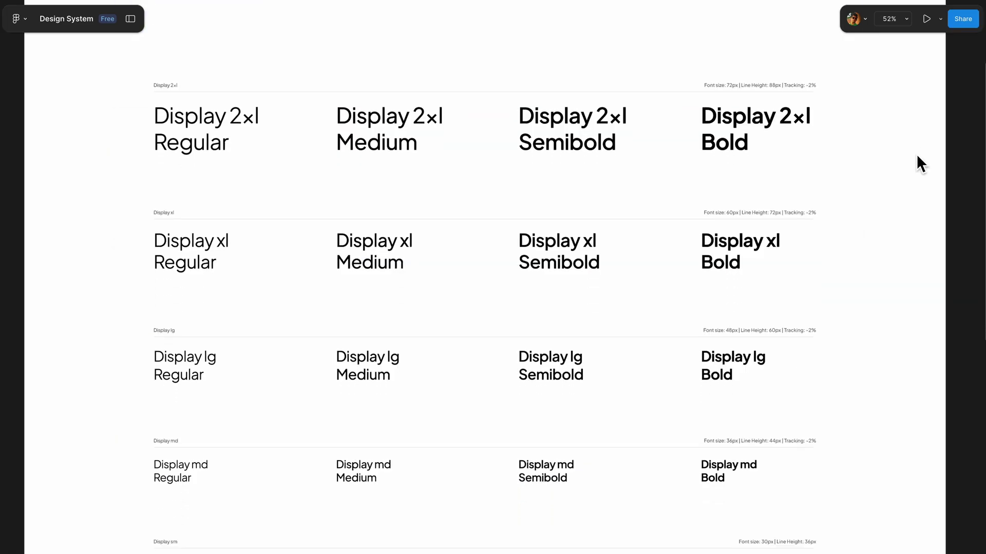
{"action": "scroll", "coordinate": [917, 156], "scroll_direction": "down", "scroll_amount": 15}
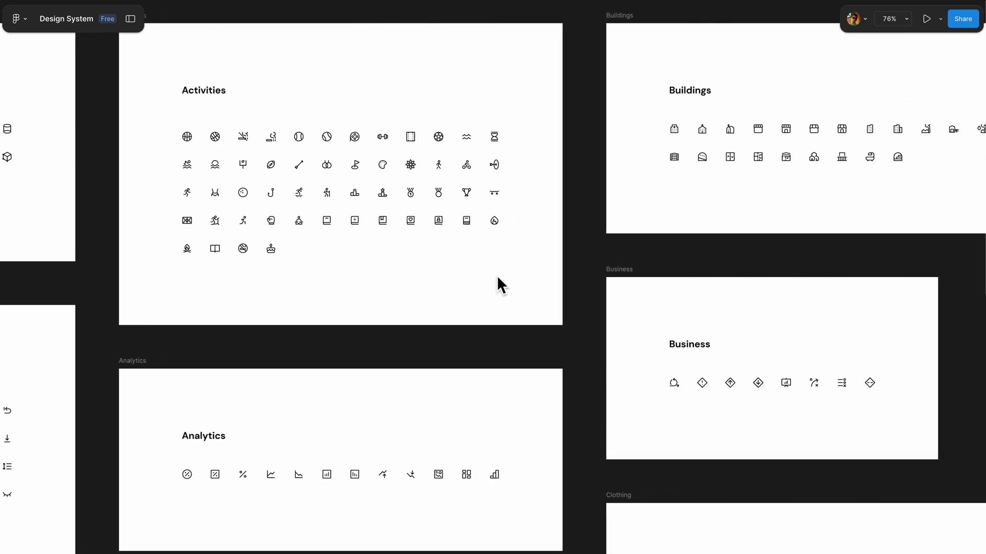
{"action": "scroll", "coordinate": [496, 280], "scroll_direction": "right", "scroll_amount": 15}
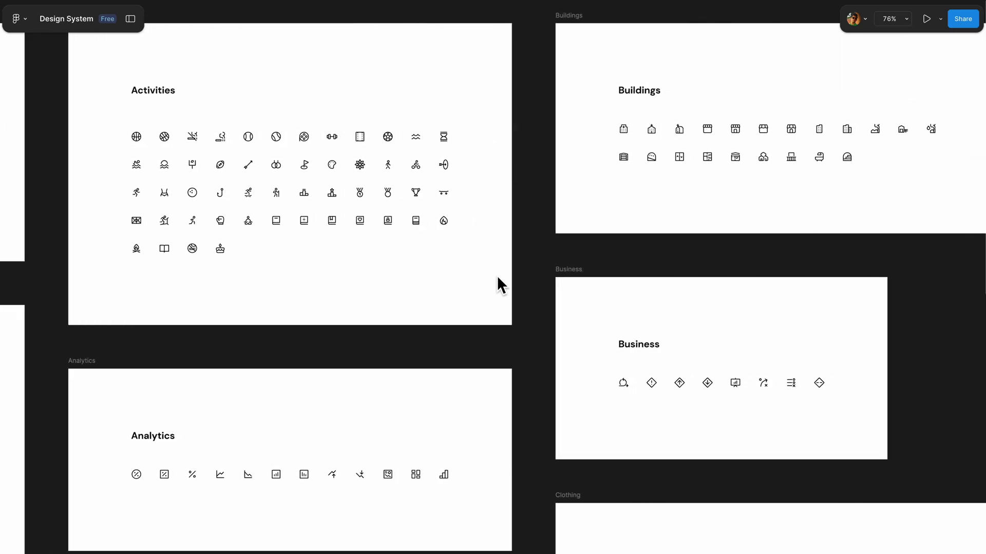
{"action": "scroll", "coordinate": [497, 277], "scroll_direction": "right", "scroll_amount": 15}
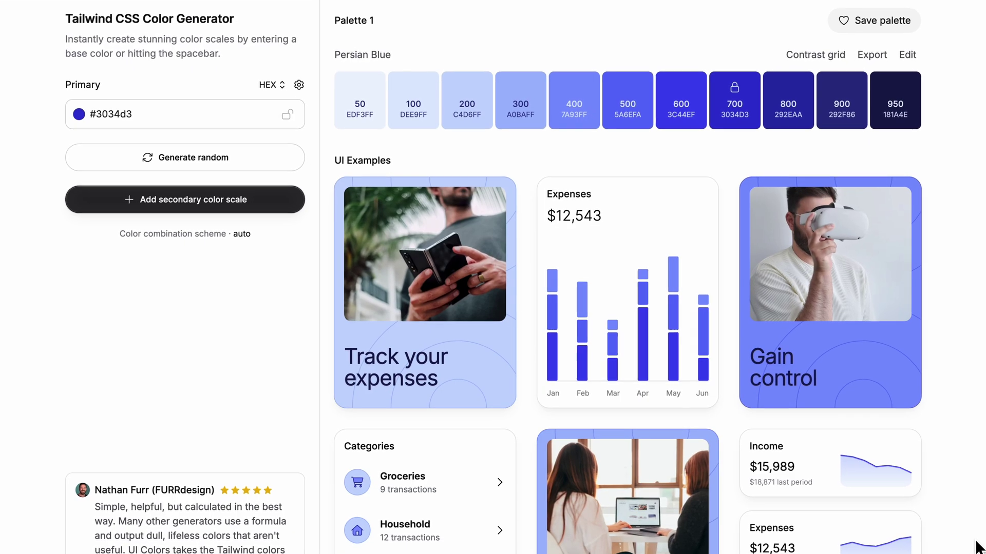
{"action": "left_click", "coordinate": [75, 110]}
{"action": "left_click_drag", "start_coordinate": [143, 208], "coordinate": [160, 208]}
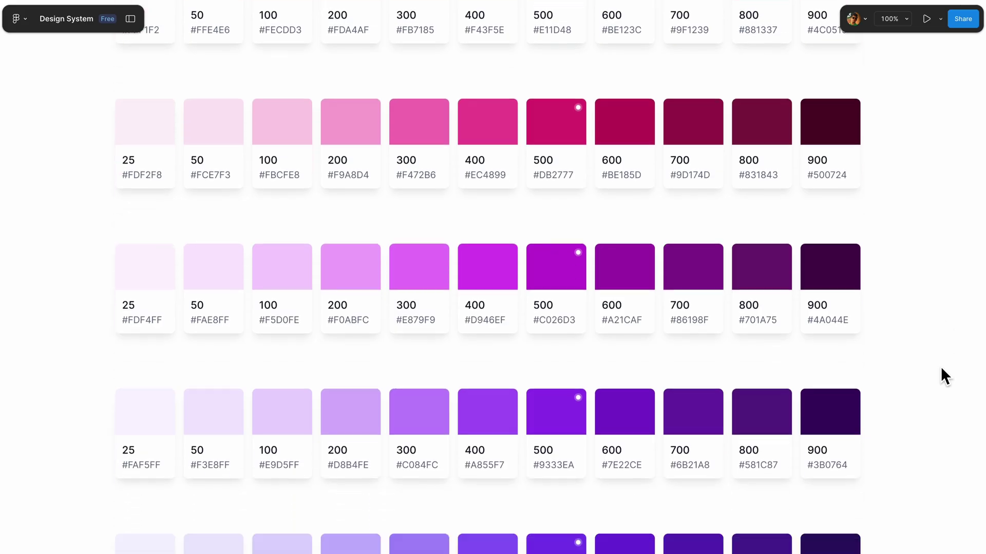
{"action": "scroll", "coordinate": [940, 366], "scroll_direction": "down", "scroll_amount": 2}
{"action": "scroll", "coordinate": [940, 365], "scroll_direction": "down", "scroll_amount": 15}
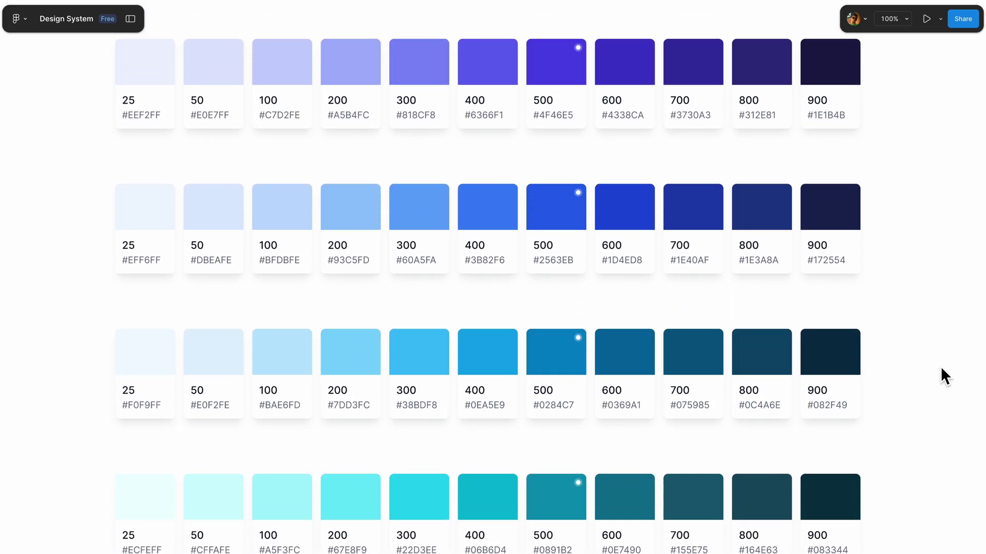
{"action": "scroll", "coordinate": [941, 366], "scroll_direction": "down", "scroll_amount": 10}
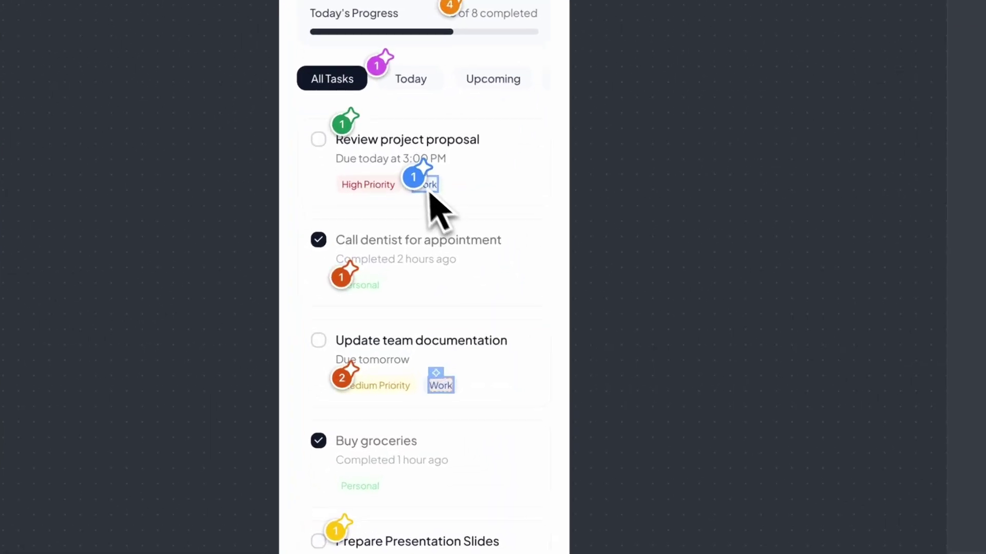
Step: Open the colour feedback pinned on the Work tag
{"action": "left_click", "coordinate": [397, 261]}
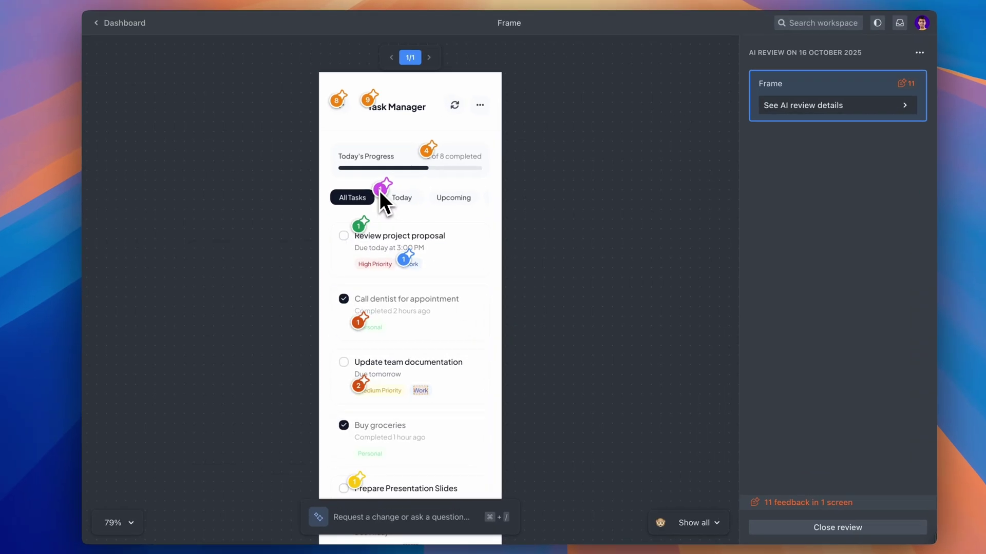
{"action": "mouse_move", "coordinate": [375, 192]}
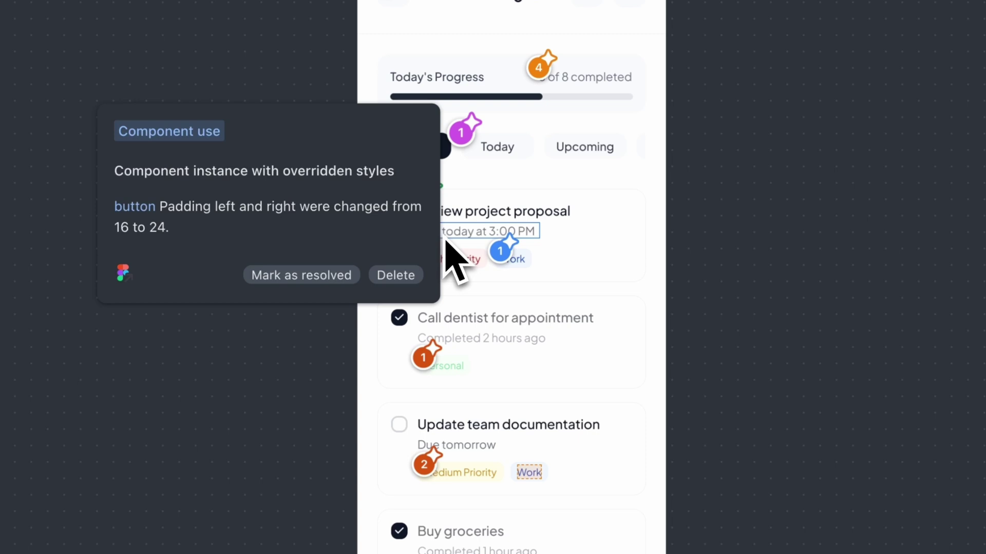
{"action": "left_click", "coordinate": [704, 231]}
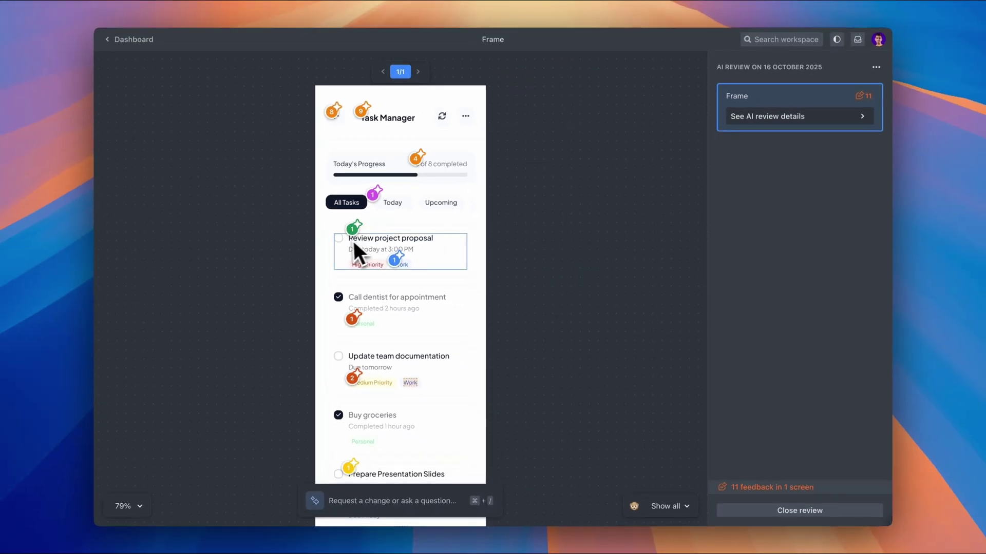
{"action": "left_click", "coordinate": [357, 233]}
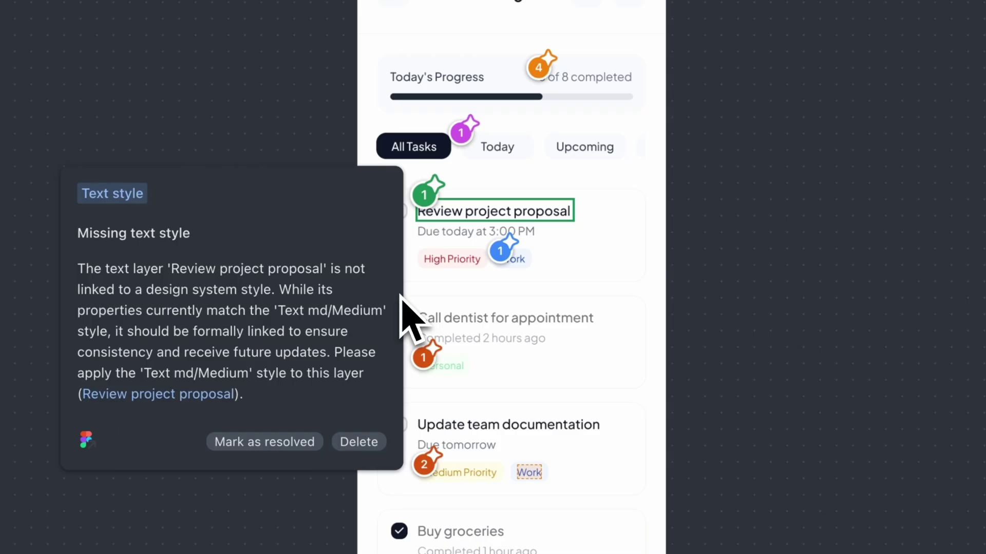
{"action": "left_click", "coordinate": [726, 280]}
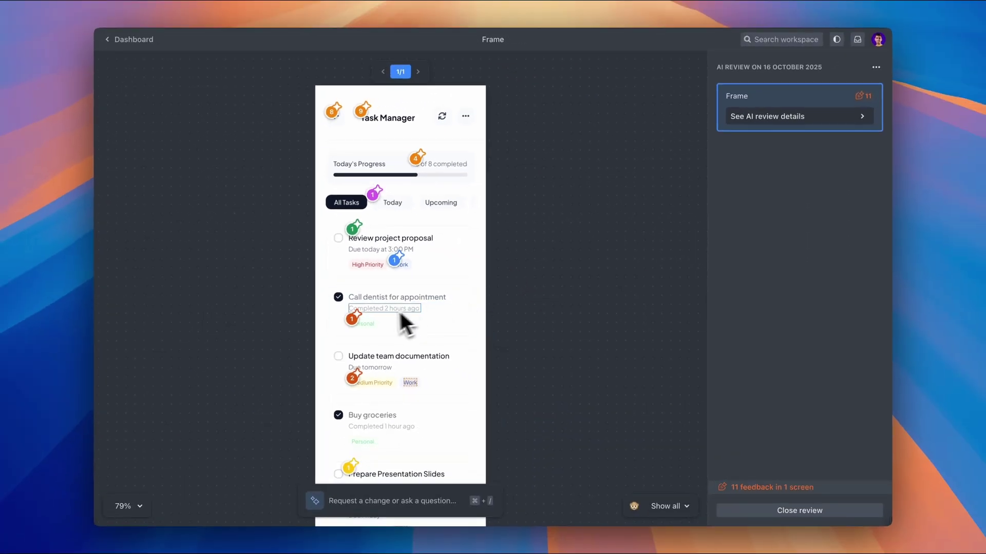
Step: Read the Personal tag's contrast finding, then open the Medium Priority tag's 2.84:1 finding
{"action": "left_click", "coordinate": [352, 319]}
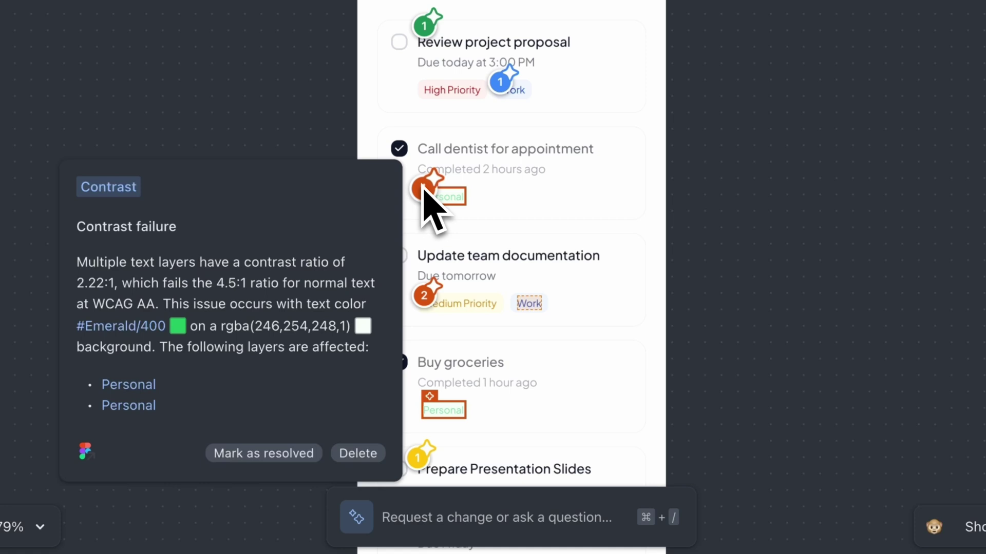
{"action": "left_click", "coordinate": [733, 232]}
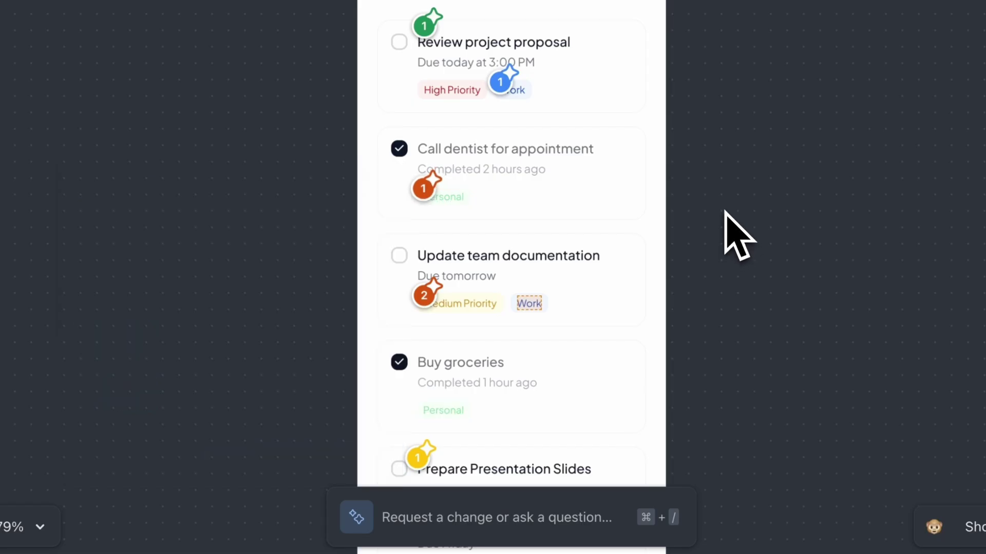
{"action": "left_click", "coordinate": [424, 302]}
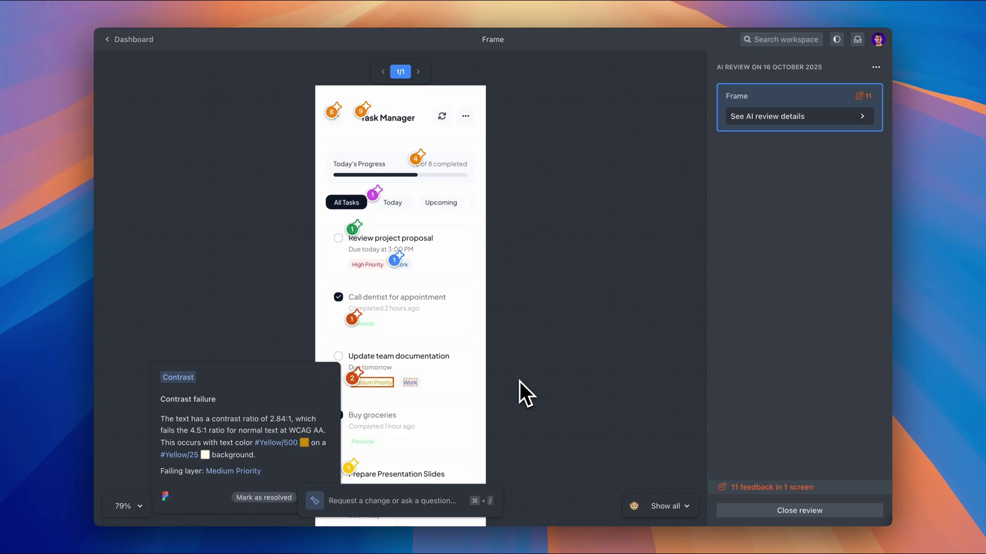
Step: Read the missing-punctuation and Prepare Presentation Slides casing findings, then open Rounding decimals
{"action": "scroll", "coordinate": [520, 381], "scroll_direction": "down", "scroll_amount": 3}
{"action": "left_click", "coordinate": [351, 339]}
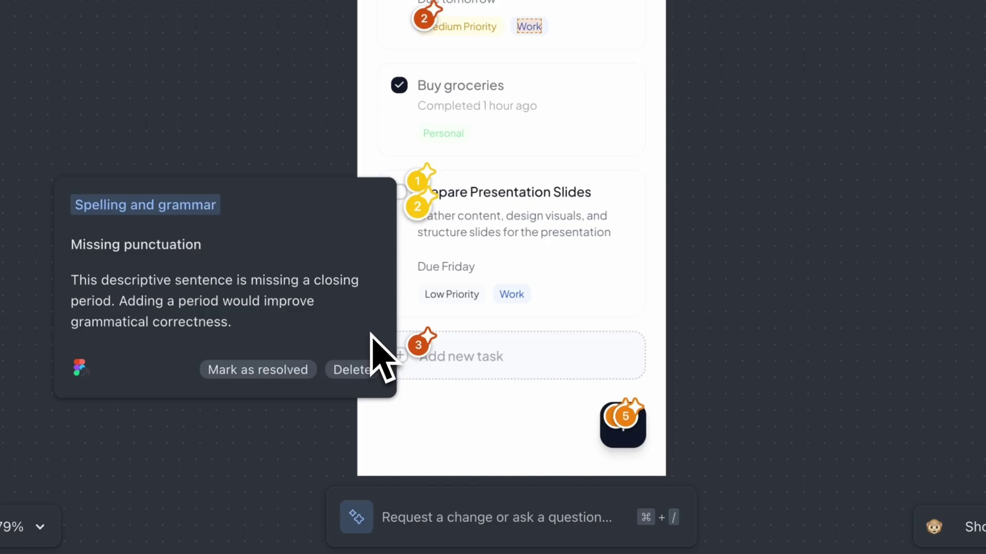
{"action": "left_click", "coordinate": [420, 184]}
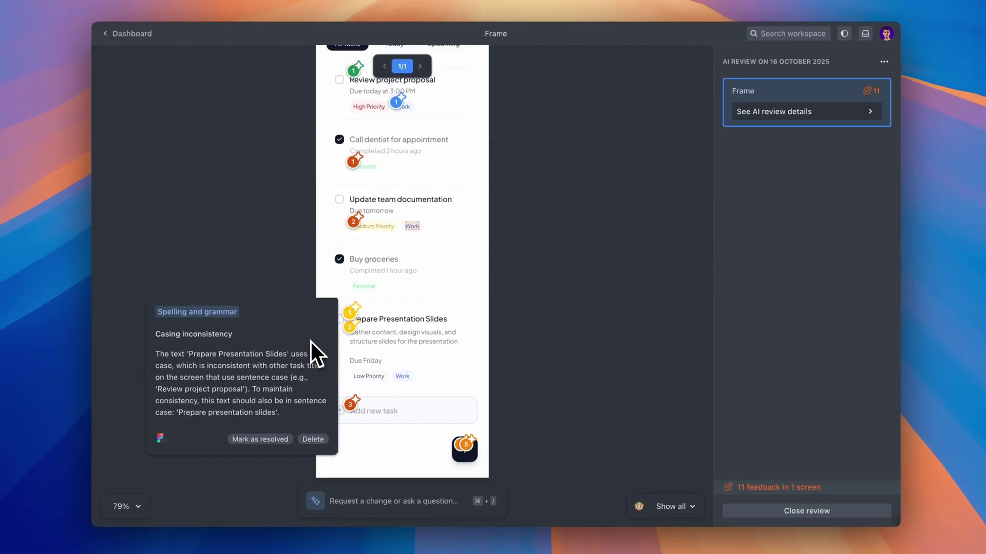
{"action": "scroll", "coordinate": [469, 221], "scroll_direction": "up", "scroll_amount": 3}
{"action": "left_click", "coordinate": [415, 161]}
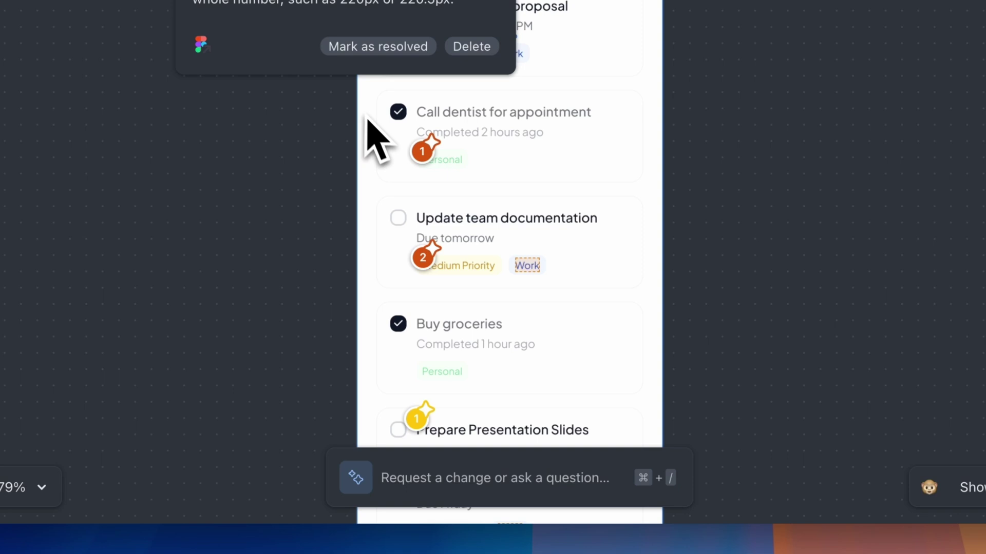
Step: Ask the review chat to 'Ignore the decimals', cutting the feedback from 11 to 9 items
{"action": "left_click", "coordinate": [559, 475]}
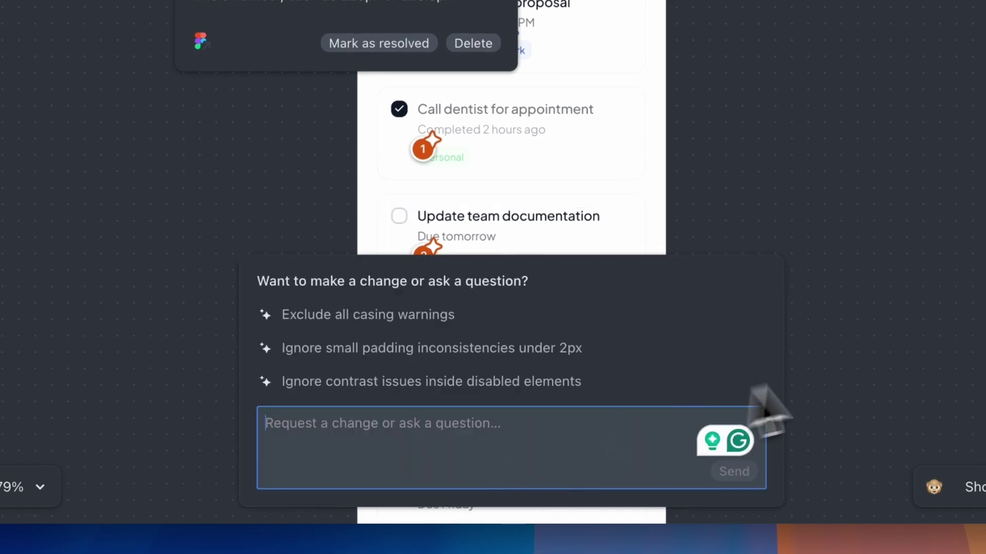
{"action": "type", "text": "Ignore"}
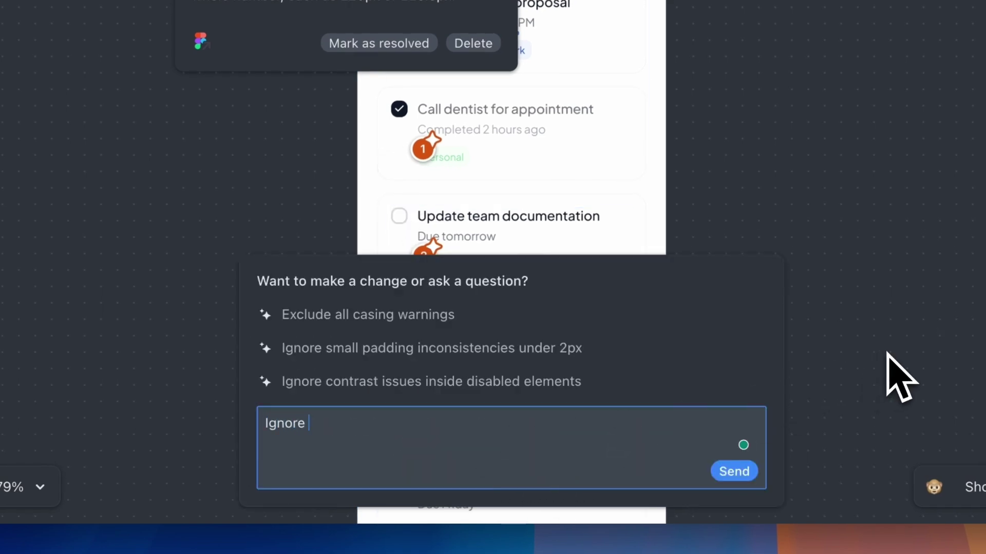
{"action": "type", "text": " the decima"}
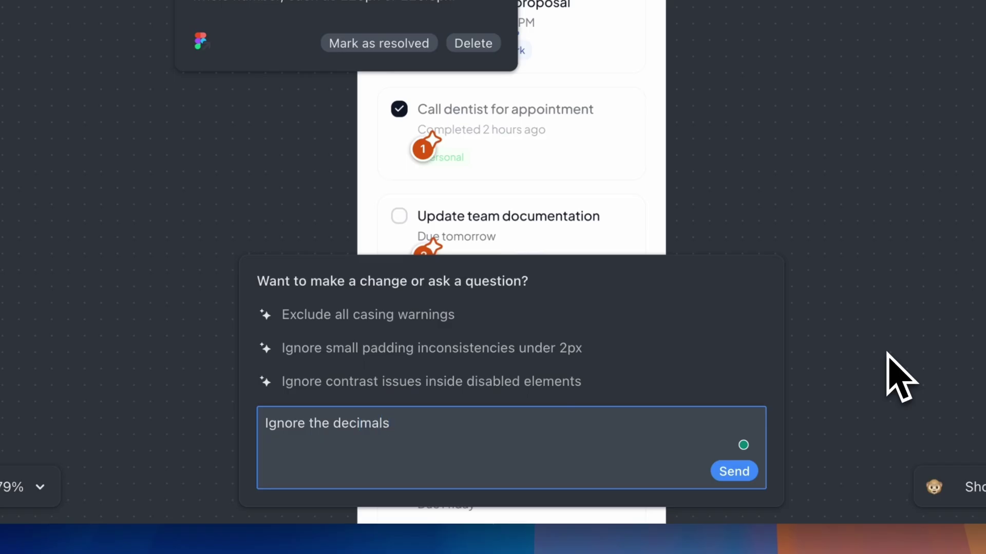
{"action": "type", "text": "ls"}
{"action": "key", "text": "Return"}
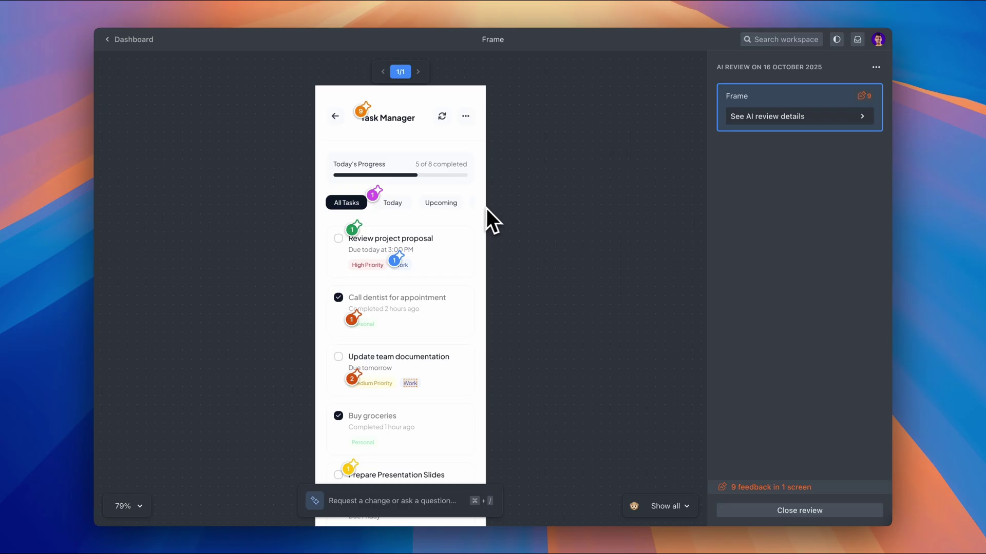
Step: Return to the dashboard and browse the project styleguide's colour swatches and CSS variables
{"action": "left_click", "coordinate": [109, 39]}
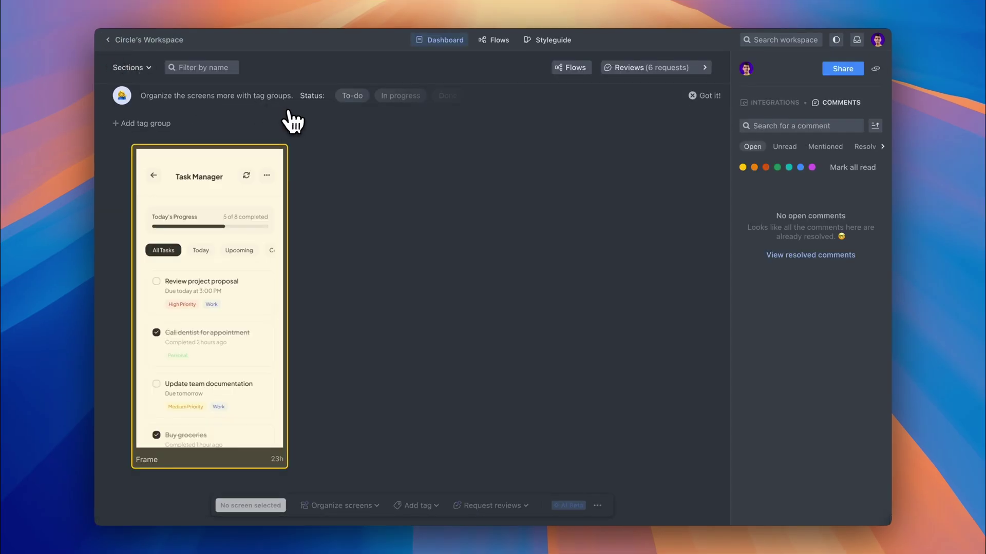
{"action": "left_click", "coordinate": [547, 40]}
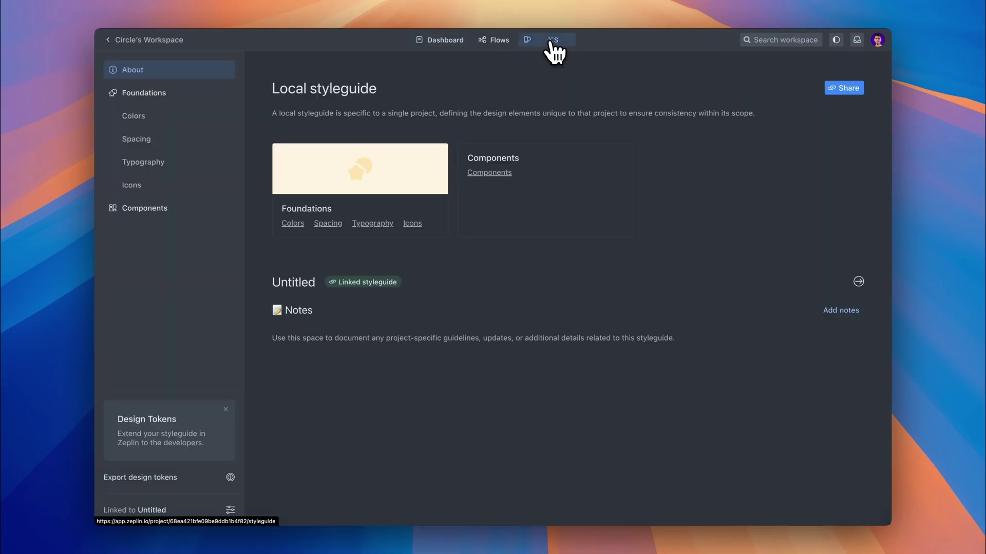
{"action": "left_click", "coordinate": [154, 118]}
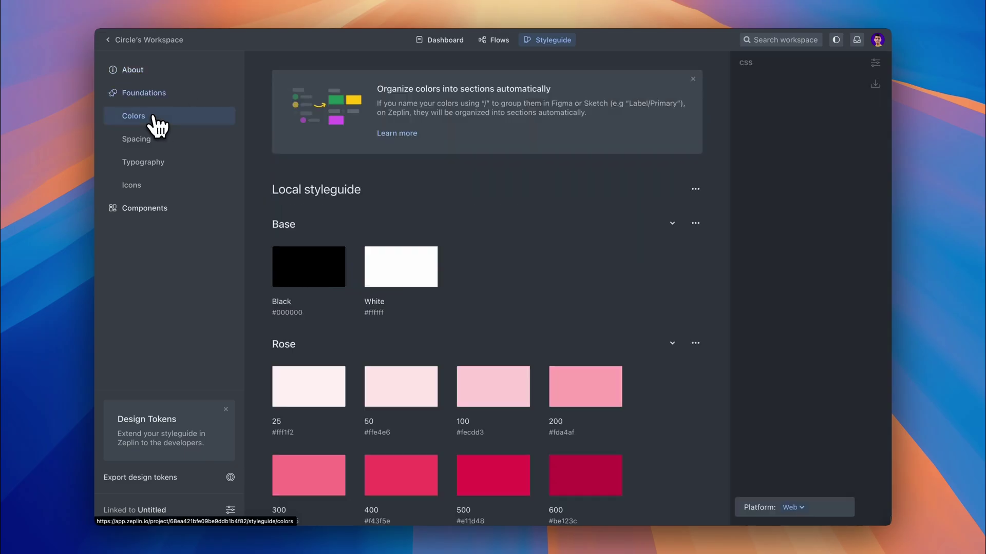
{"action": "scroll", "coordinate": [662, 256], "scroll_direction": "down", "scroll_amount": 5}
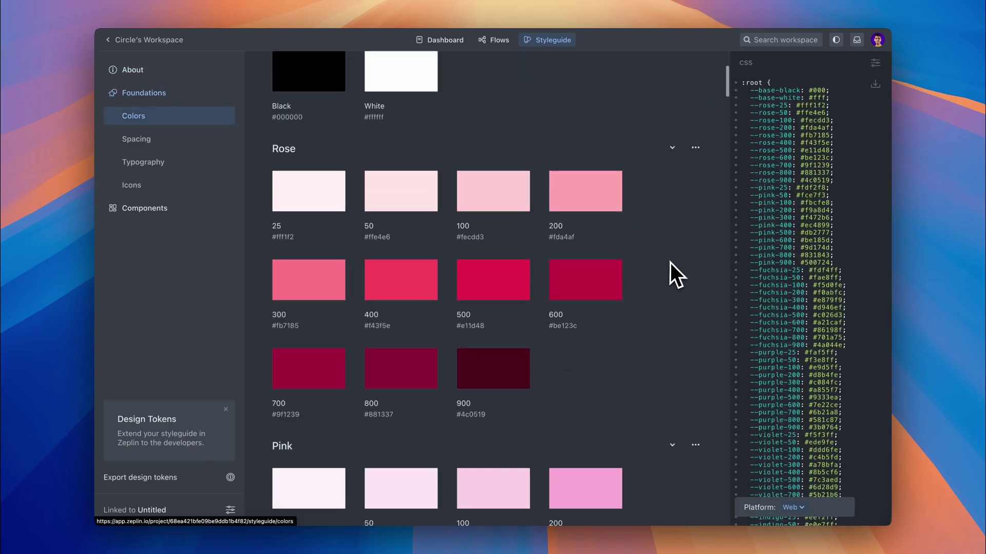
{"action": "scroll", "coordinate": [670, 263], "scroll_direction": "down", "scroll_amount": 13}
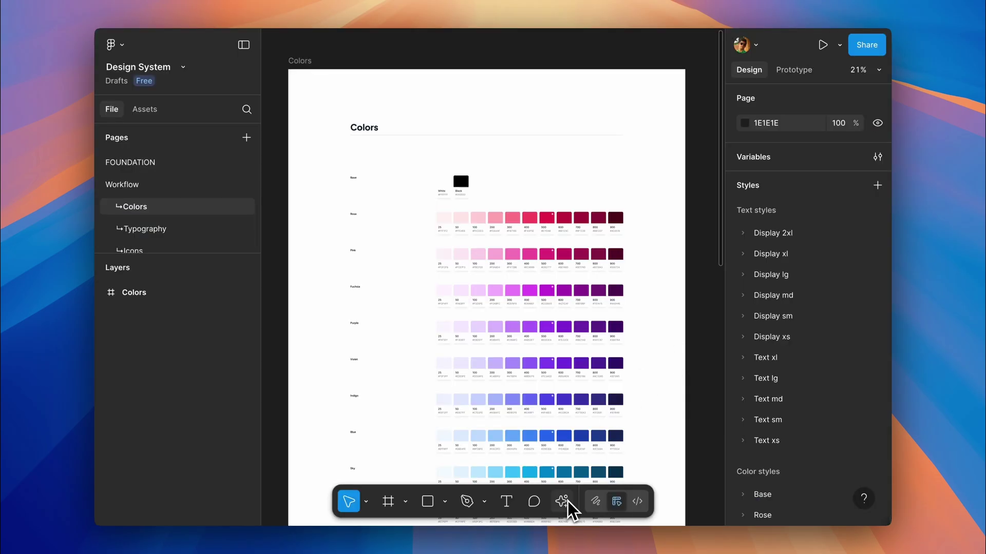
Step: Export the Design System file's text styles to Zeplin through the Zeplin plugin in Figma
{"action": "left_click", "coordinate": [564, 499]}
{"action": "left_click", "coordinate": [575, 315]}
{"action": "left_click", "coordinate": [785, 288]}
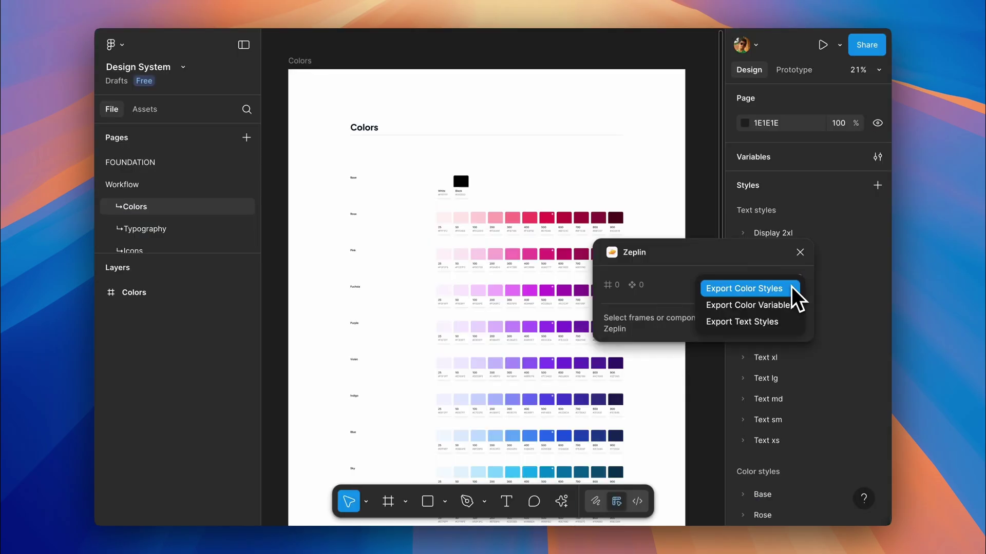
{"action": "left_click", "coordinate": [793, 323]}
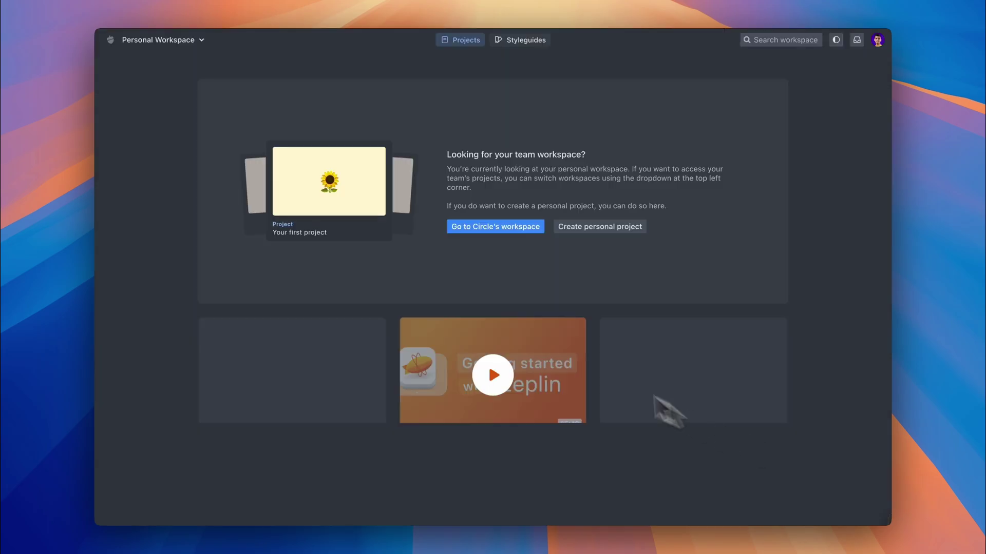
Step: Switch to Circle's Workspace and start importing a Figma library from its Styleguides
{"action": "left_click", "coordinate": [188, 45]}
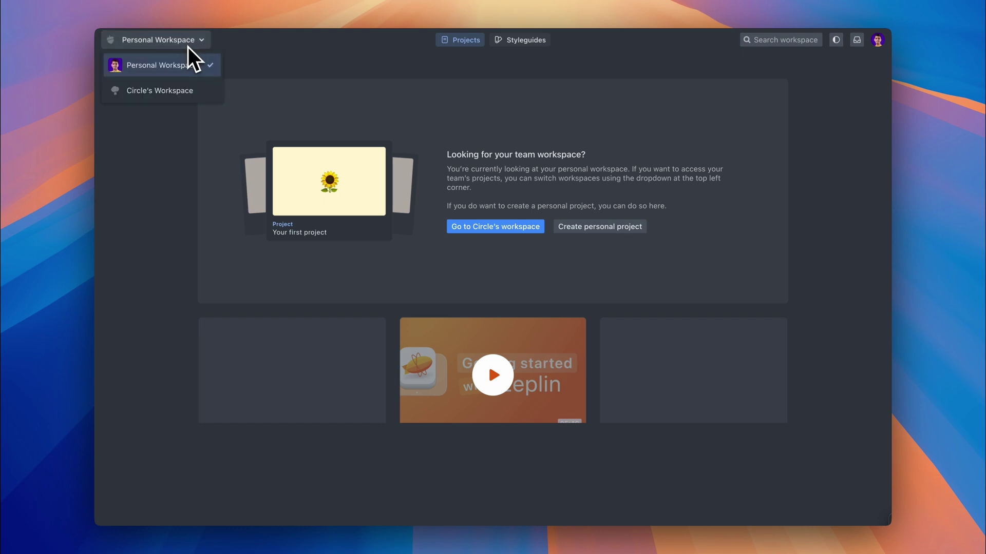
{"action": "left_click", "coordinate": [183, 92]}
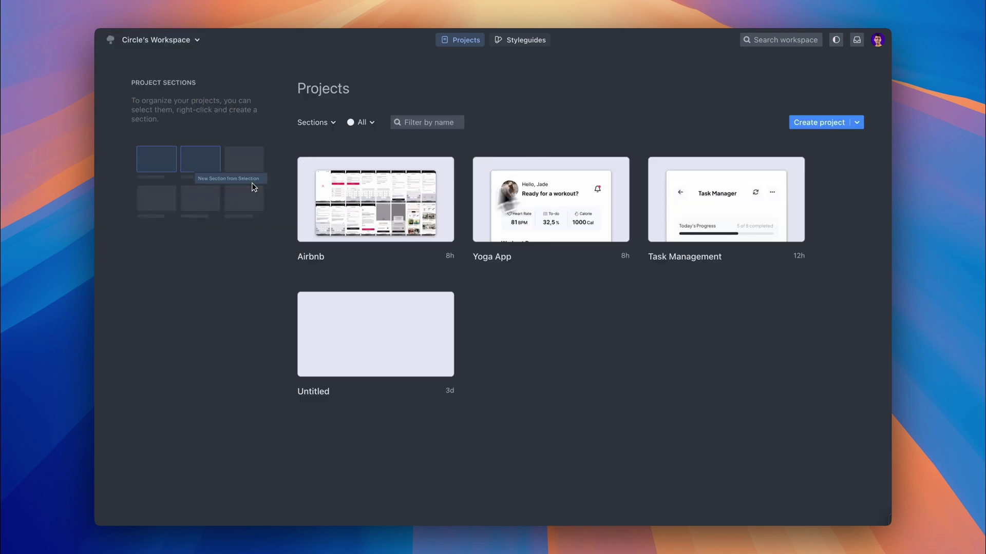
{"action": "left_click", "coordinate": [522, 41]}
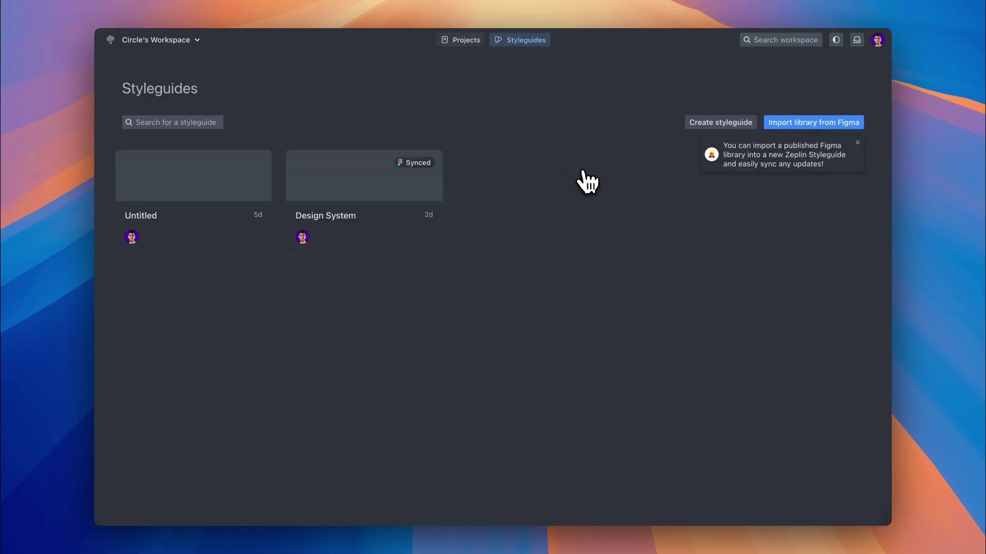
{"action": "left_click", "coordinate": [822, 127]}
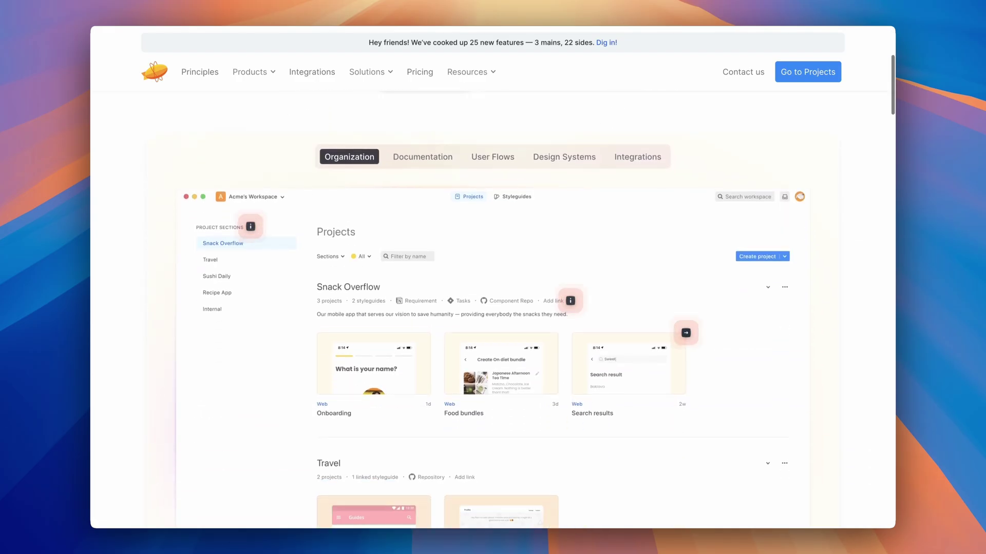
{"action": "scroll", "coordinate": [493, 256], "scroll_direction": "down", "scroll_amount": 10}
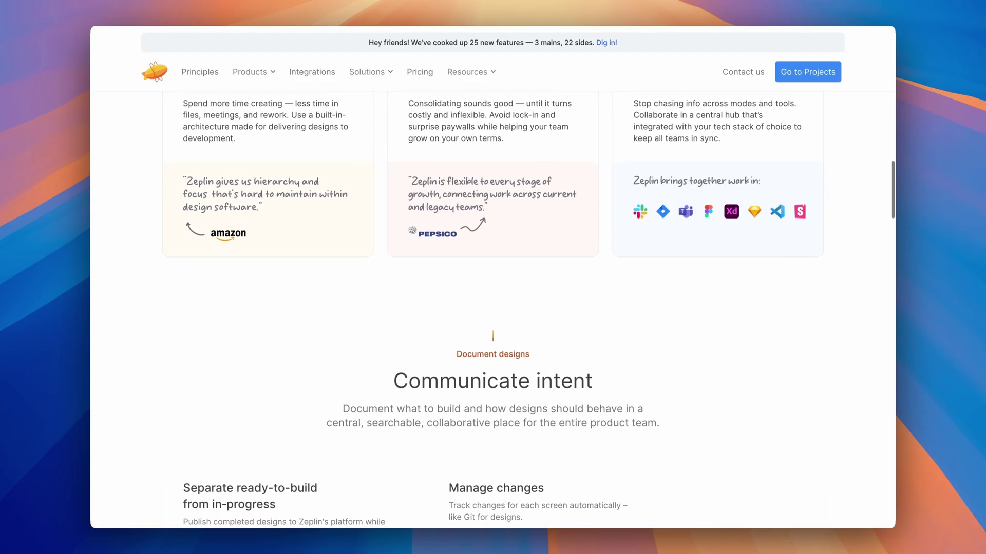